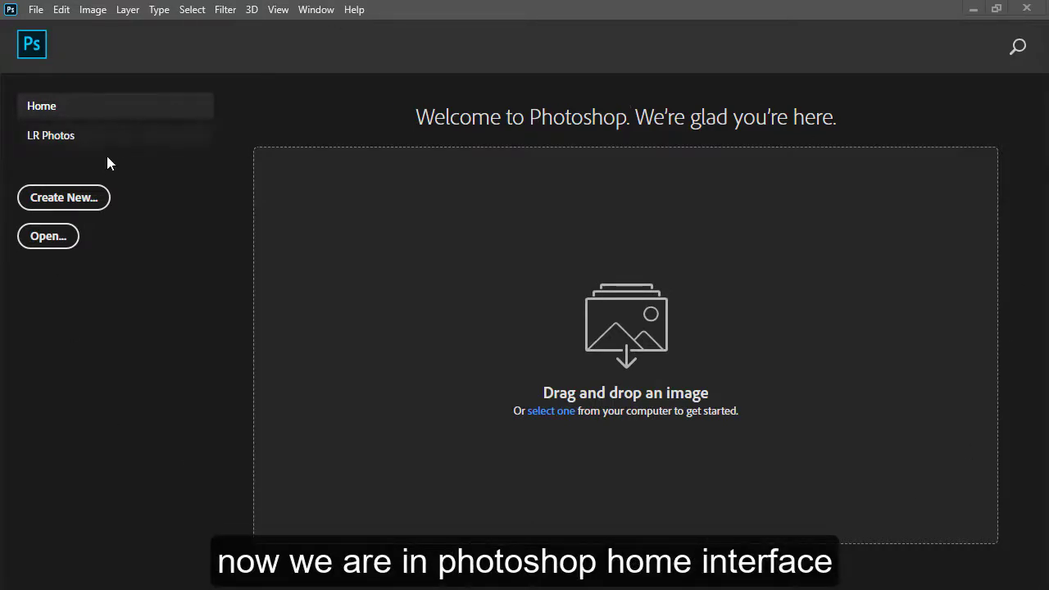
# Start a new document named 'sample' and browse the Document Type presets.
pyautogui.click(40, 195)
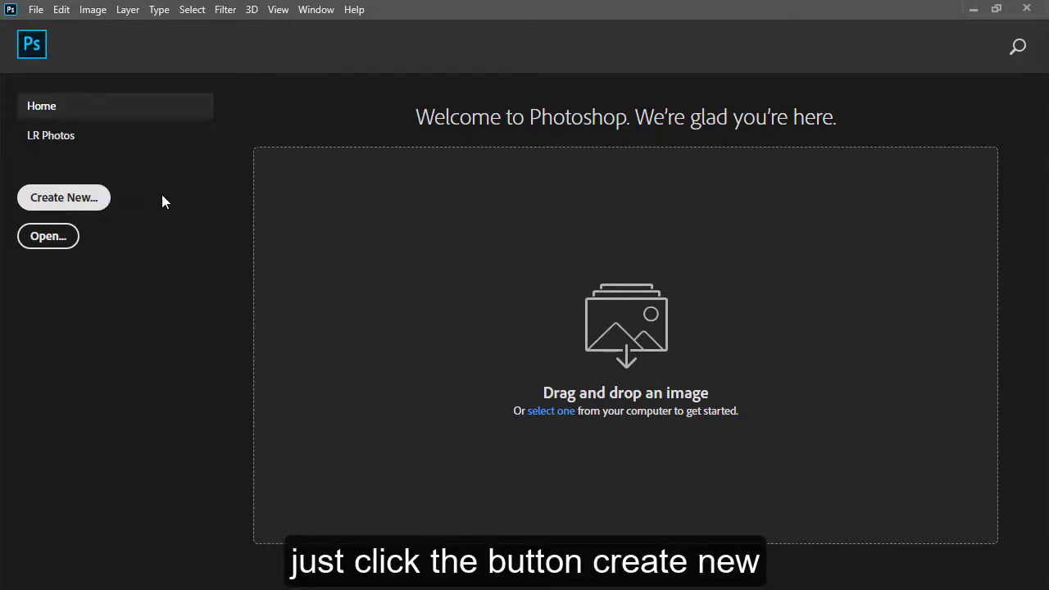
pyautogui.click(65, 197)
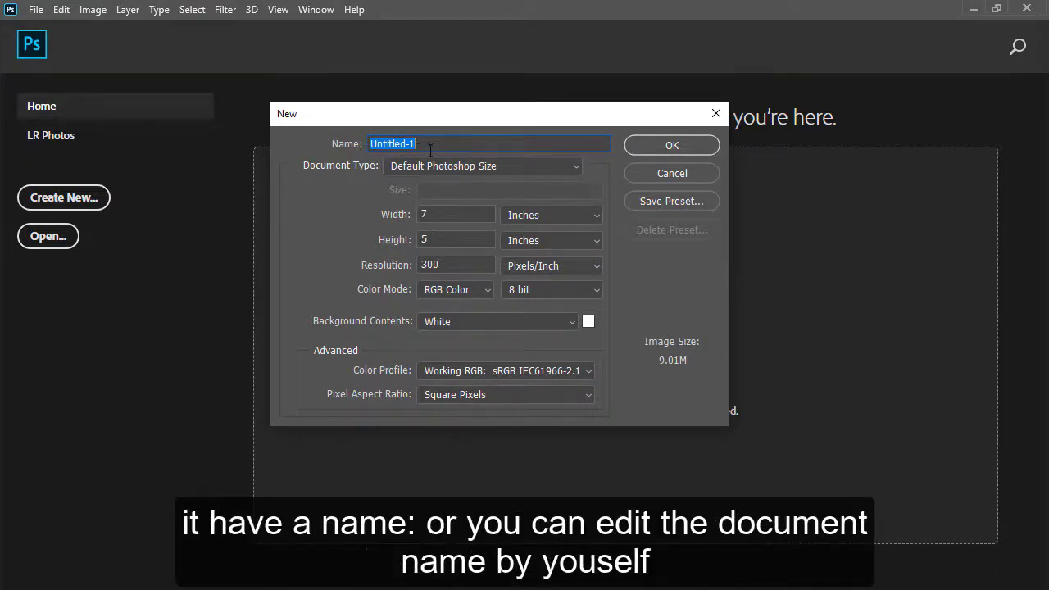
pyautogui.write('sam')
pyautogui.write('ple')
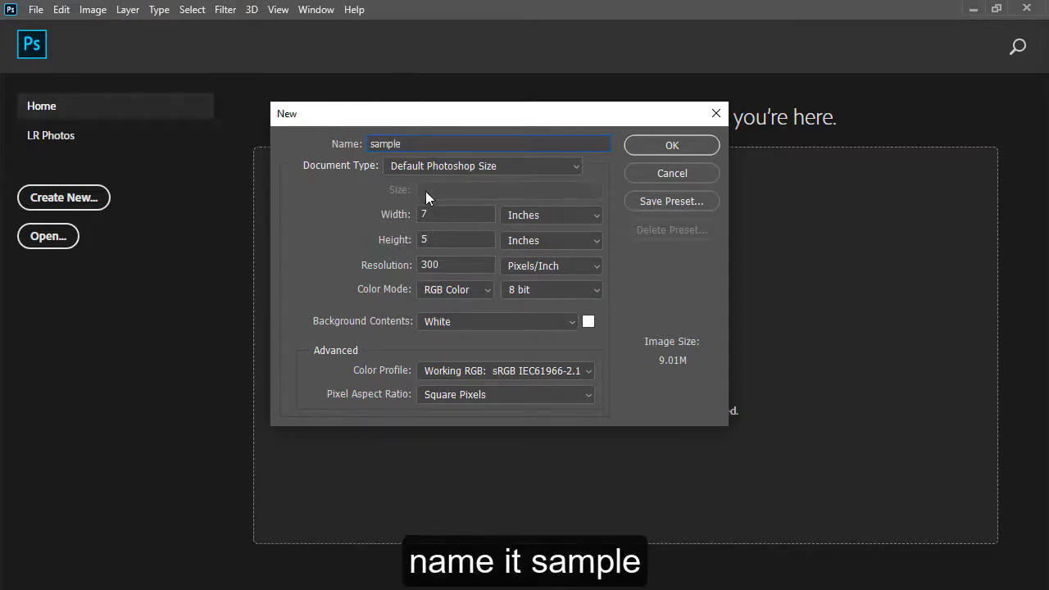
pyautogui.click(541, 166)
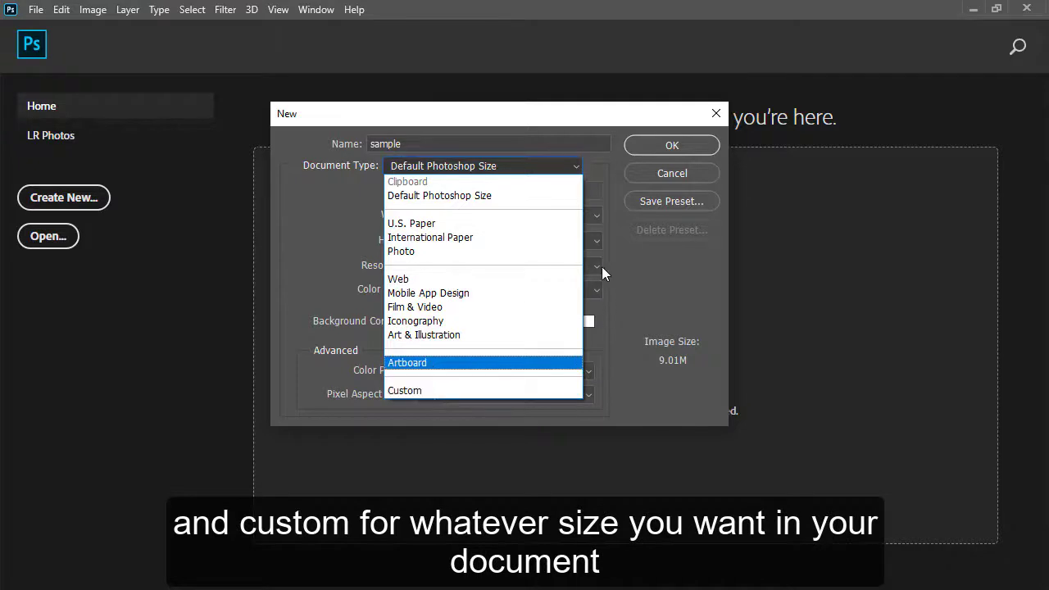
# Create the sample document at Default Photoshop Size, 300 resolution, RGB Color.
pyautogui.click(547, 165)
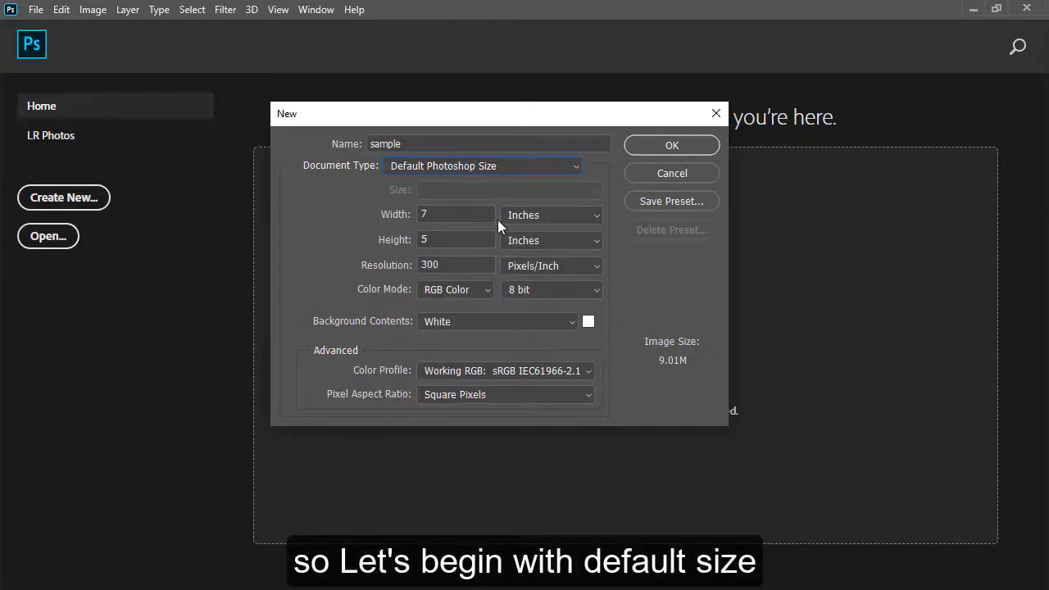
pyautogui.click(447, 264)
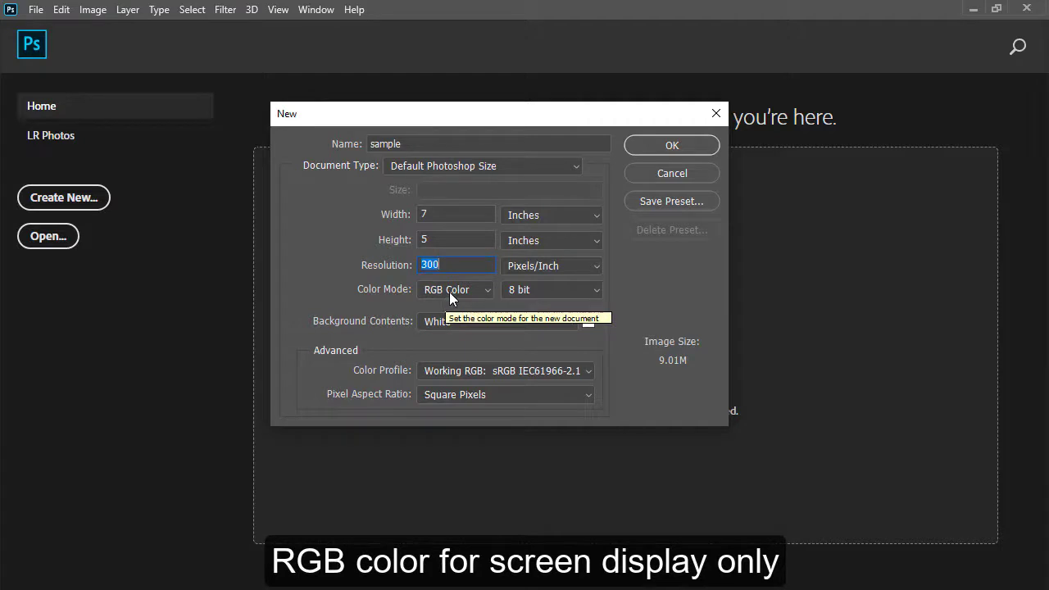
pyautogui.click(449, 292)
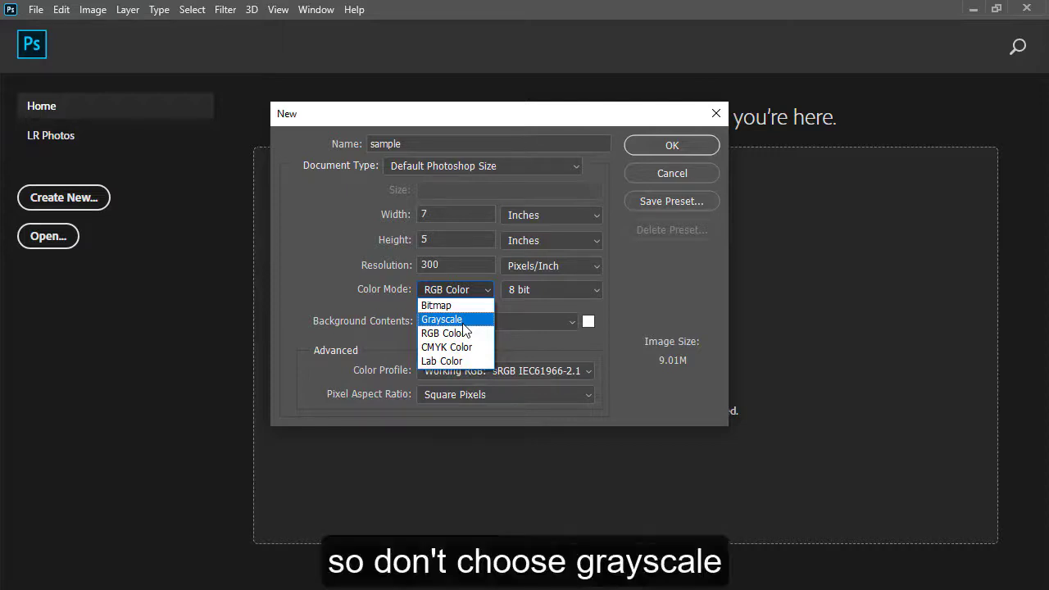
pyautogui.click(464, 332)
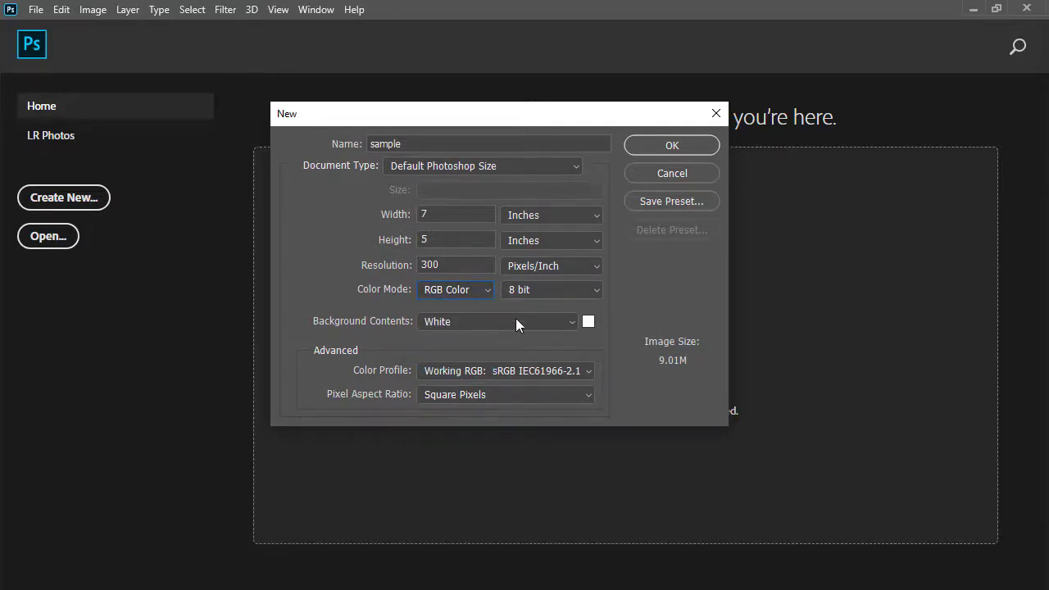
pyautogui.click(655, 152)
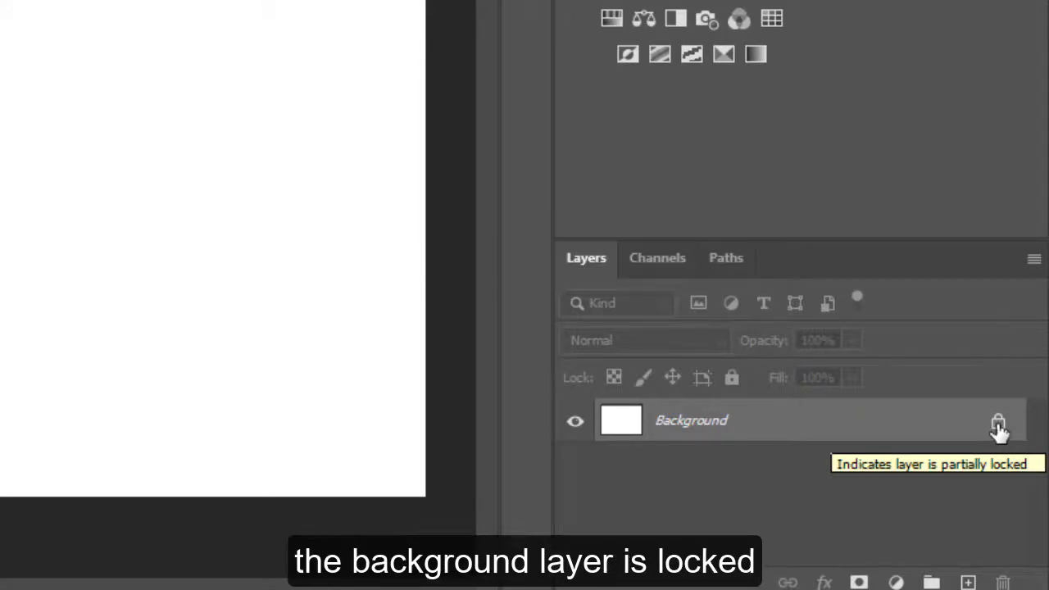
# Convert Background to Layer 0, duplicate it three times, and select the three copies.
pyautogui.doubleClick(868, 437)
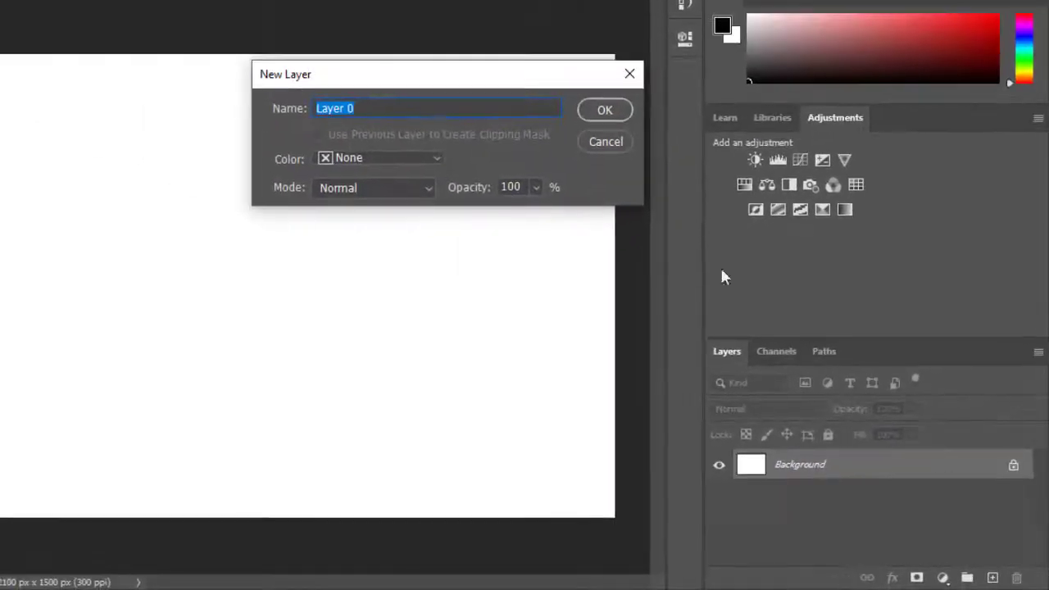
pyautogui.click(592, 110)
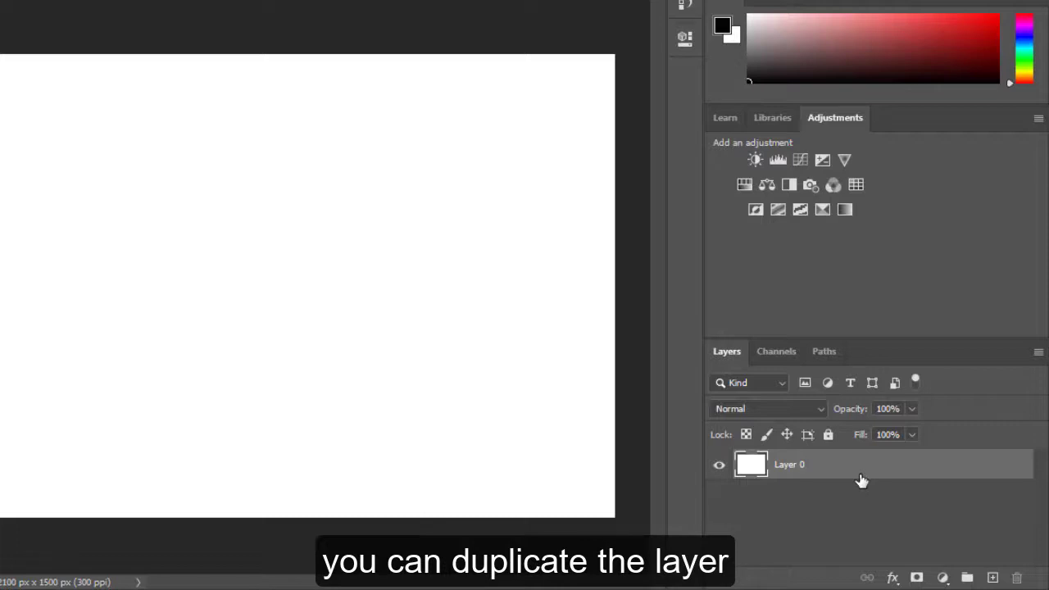
pyautogui.hotkey('ctrl', 'j')
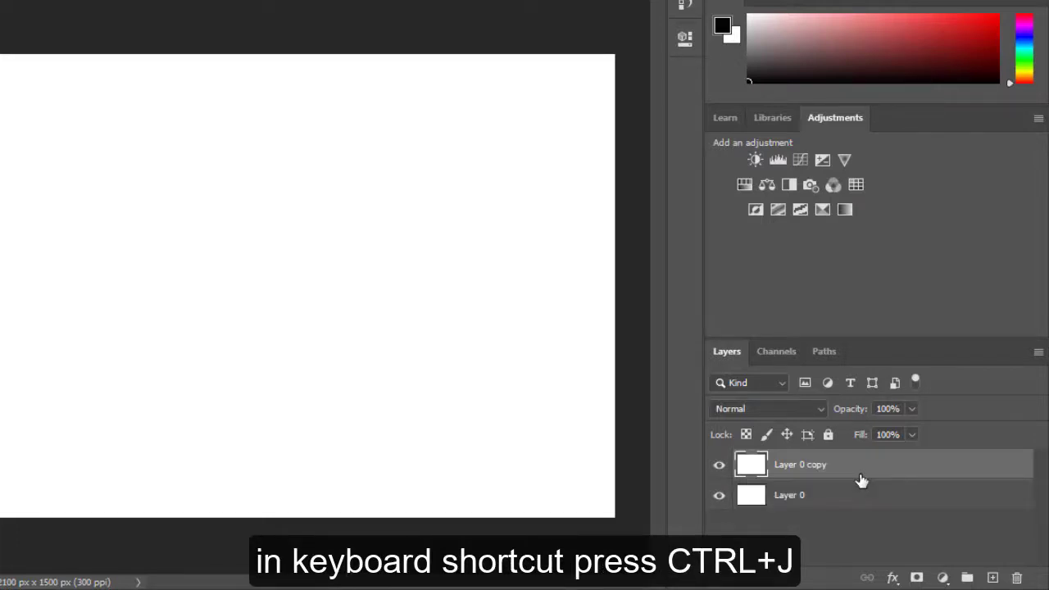
pyautogui.hotkey('ctrl', 'j')
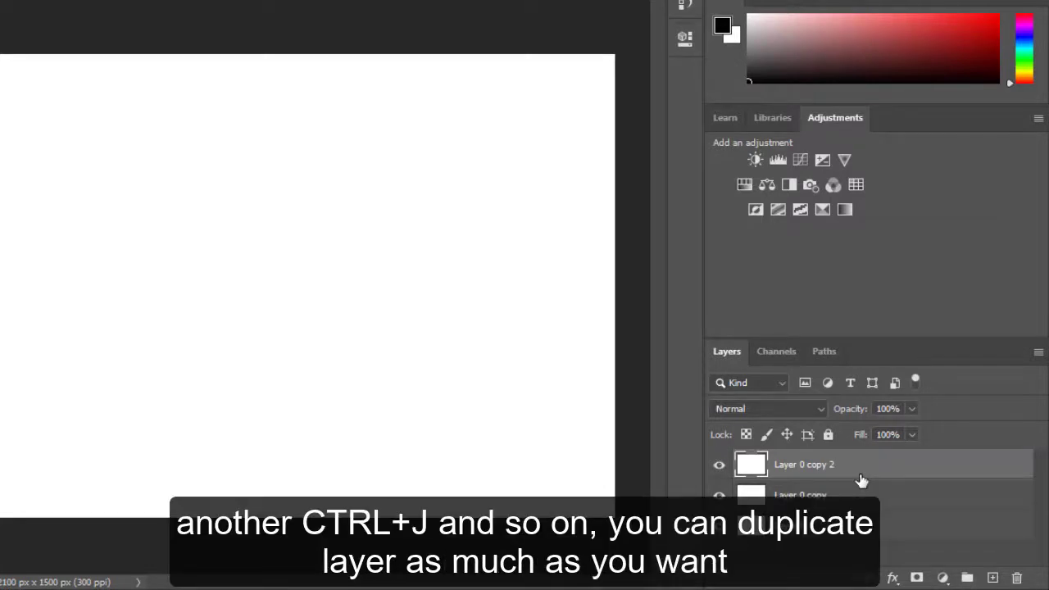
pyautogui.hotkey('ctrl', 'j')
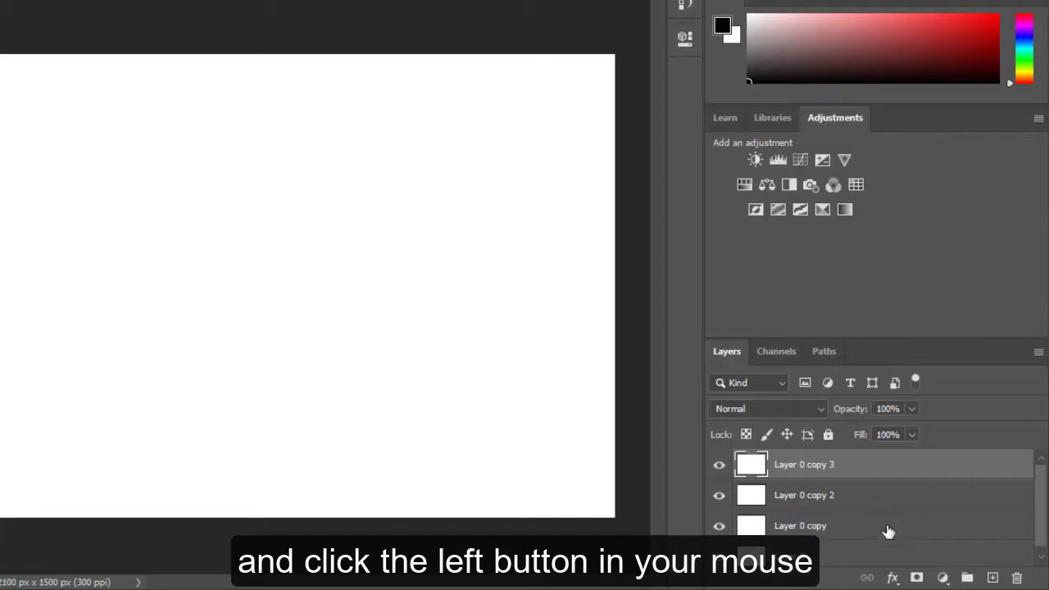
pyautogui.keyDown('shift'); pyautogui.click(888, 529); pyautogui.keyUp('shift')
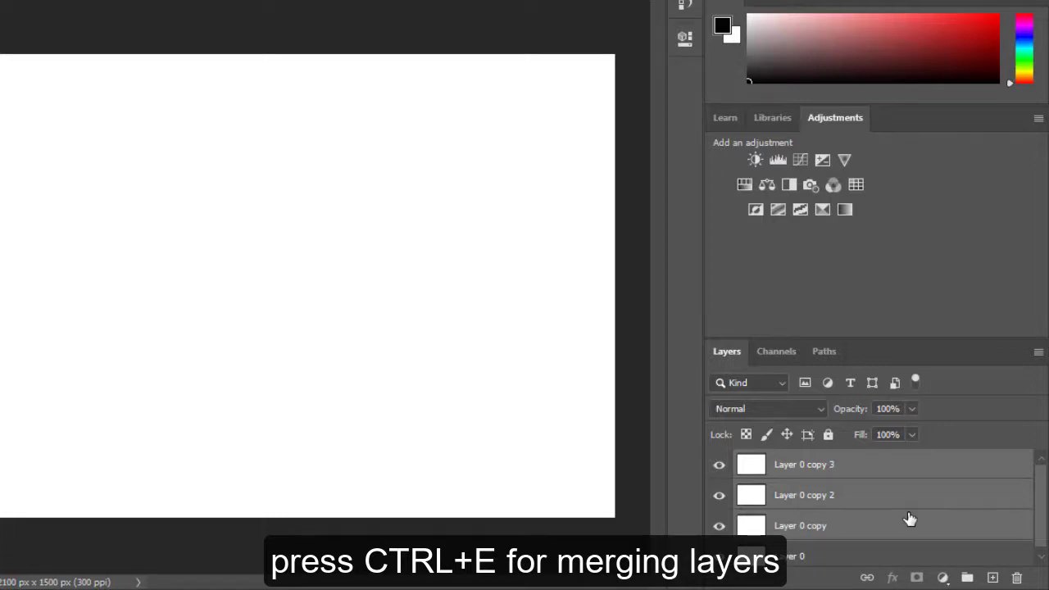
# Merge and delete the three copies, then duplicate Layer 0 and drag the copy below it.
pyautogui.hotkey('ctrl', 'e')
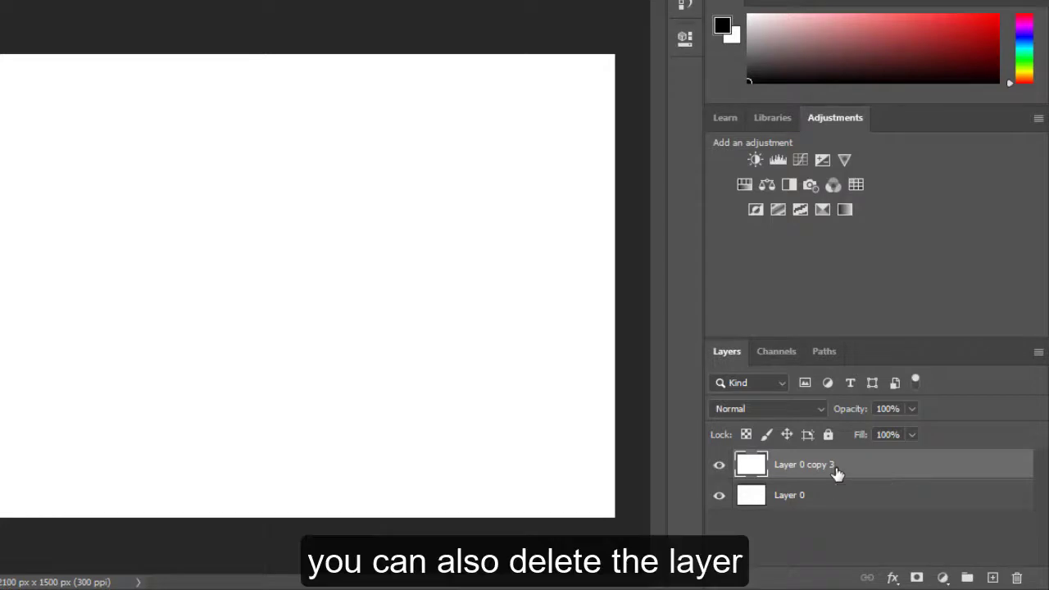
pyautogui.press('Delete')
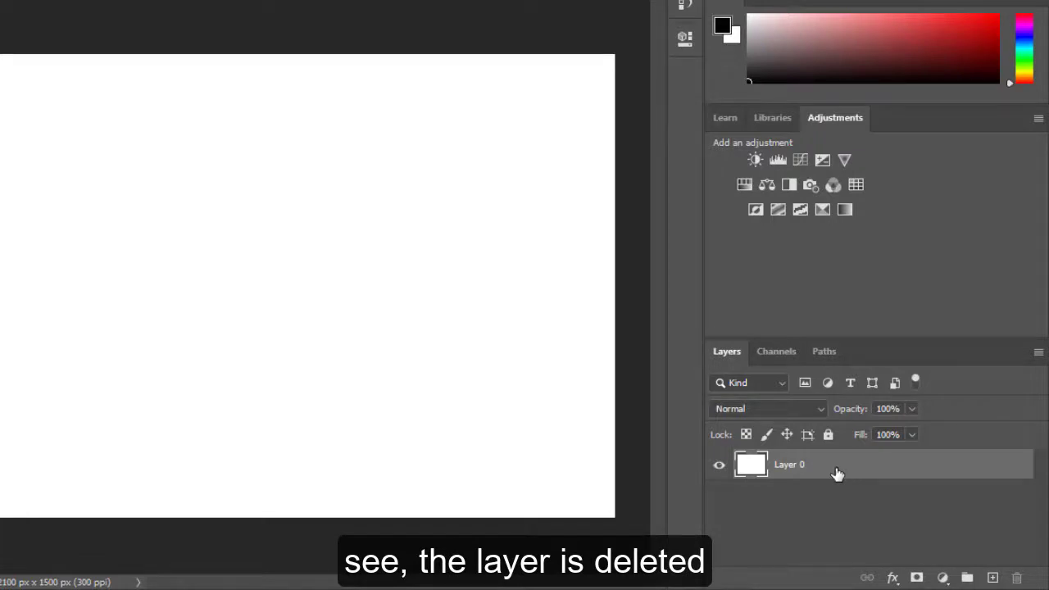
pyautogui.hotkey('ctrl', 'j')
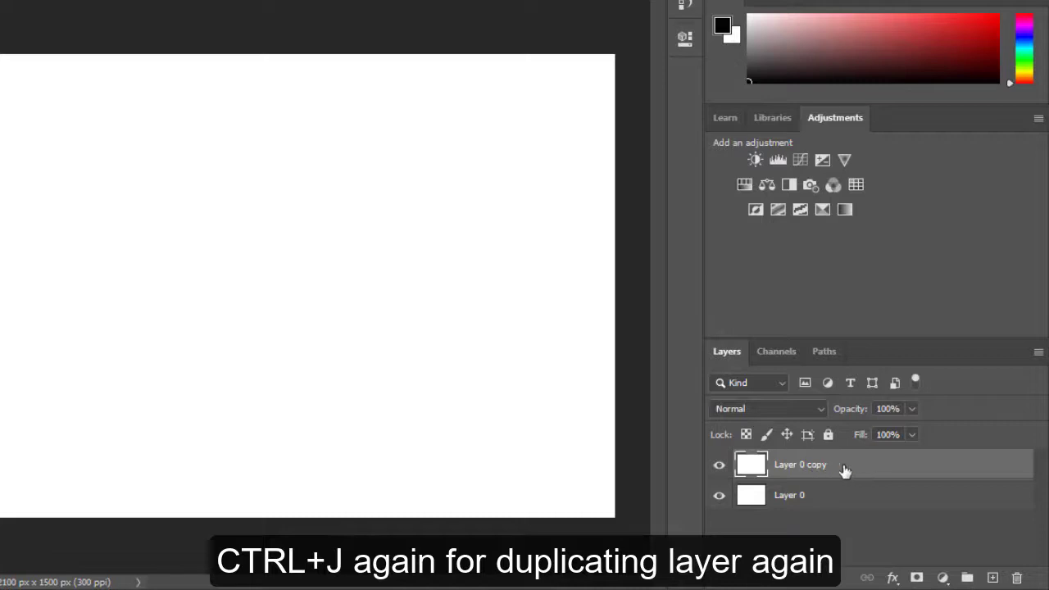
pyautogui.moveTo(847, 471)
pyautogui.mouseDown()
pyautogui.moveTo(958, 514)
pyautogui.moveTo(1016, 579)
pyautogui.mouseUp()
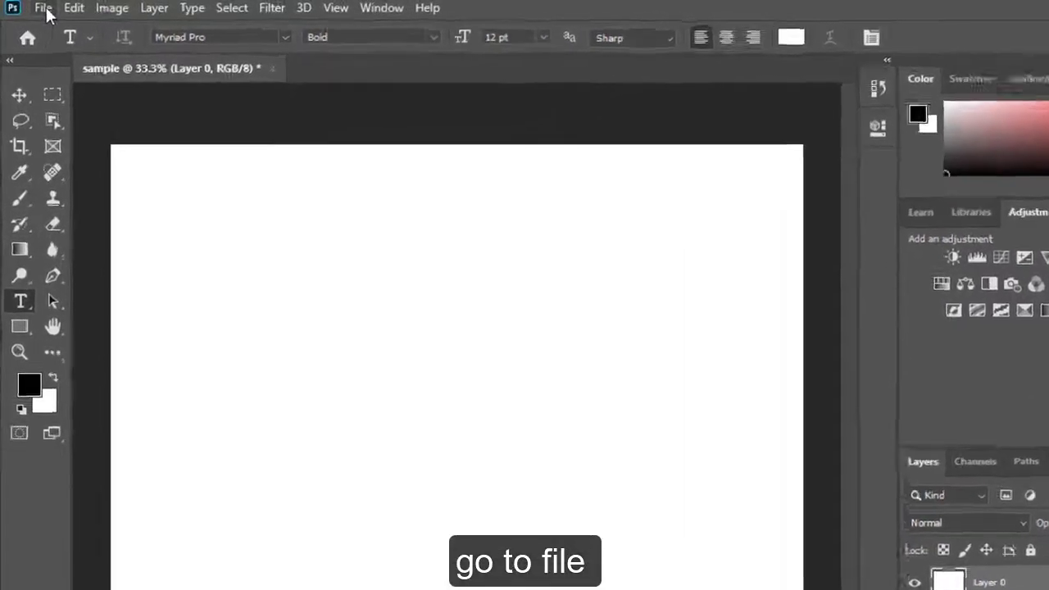
# Place picture 1 as an embedded layer and commit it.
pyautogui.click(52, 9)
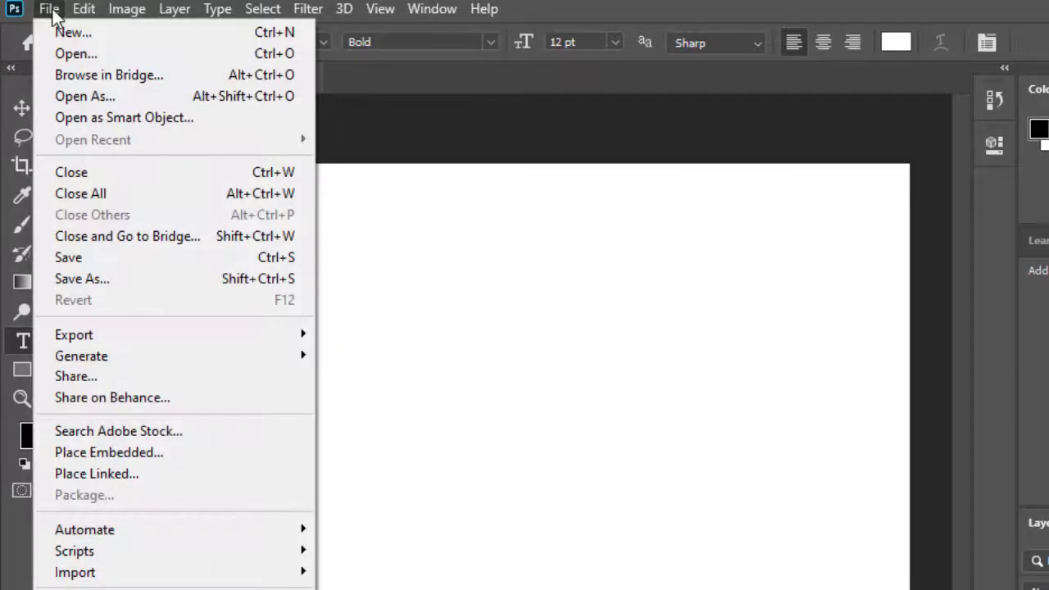
pyautogui.click(245, 453)
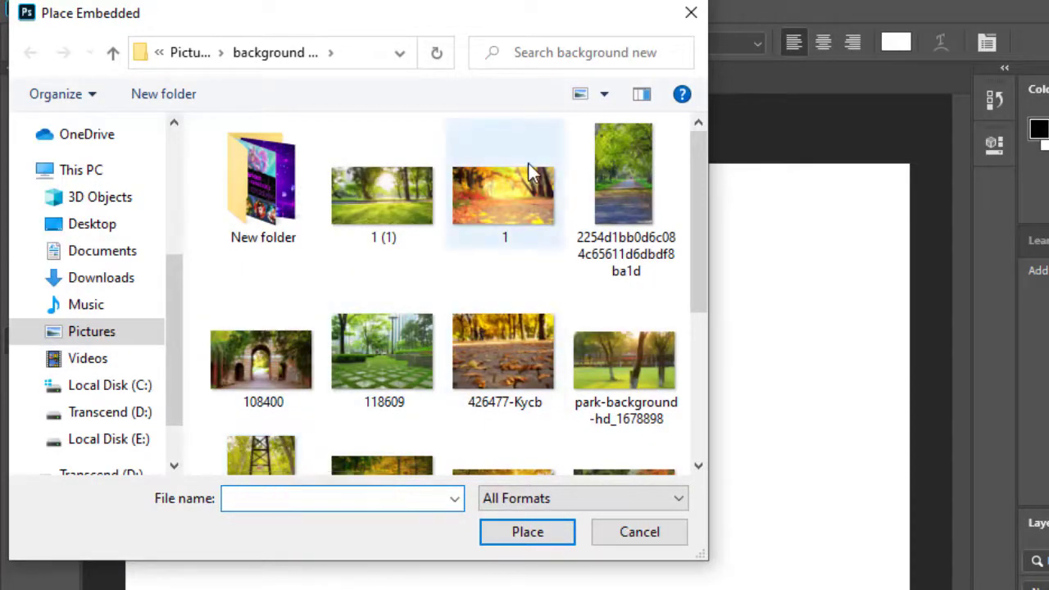
pyautogui.click(518, 217)
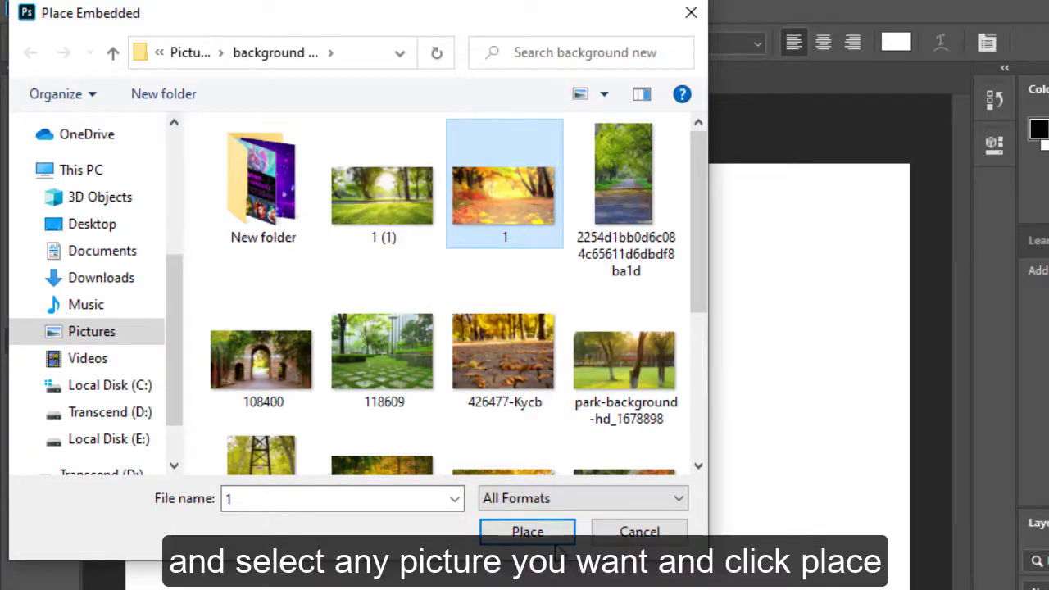
pyautogui.click(554, 539)
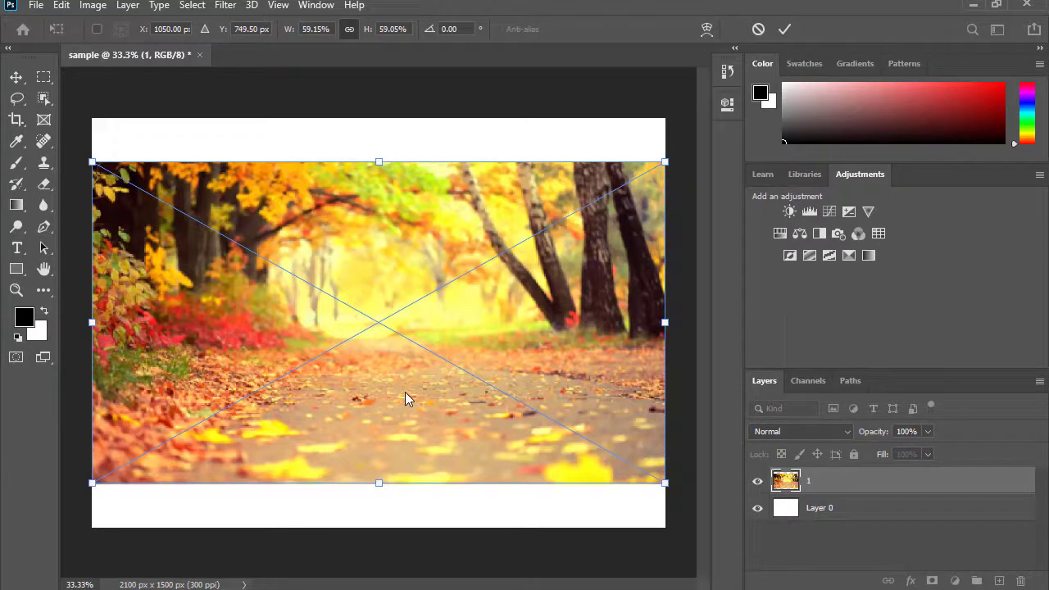
pyautogui.click(785, 32)
# Scale picture 1 from its top-right corner to about 46.48% by 38.05%.
pyautogui.press('t')
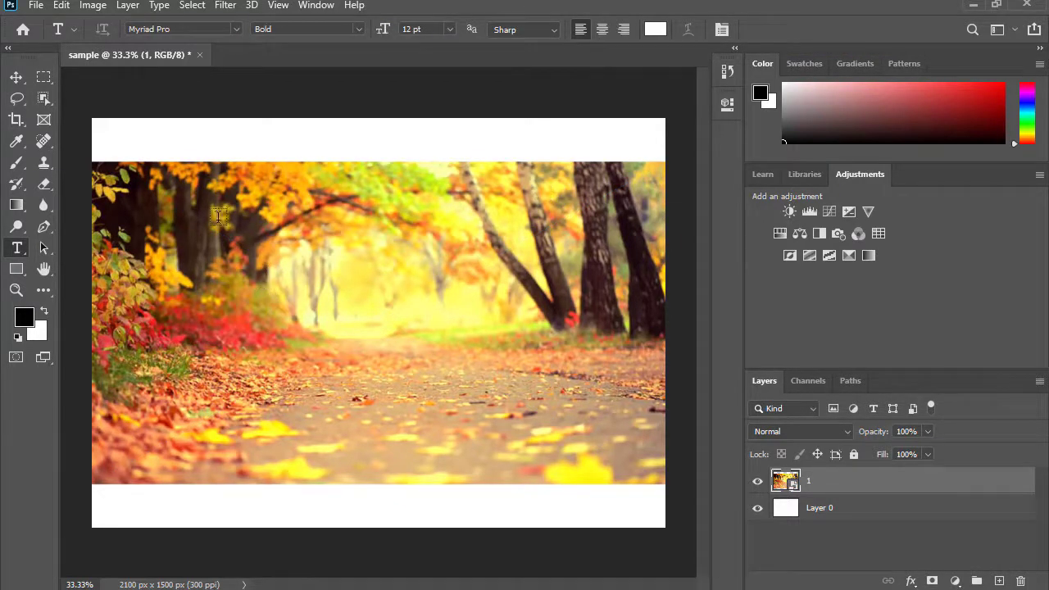
pyautogui.click(17, 78)
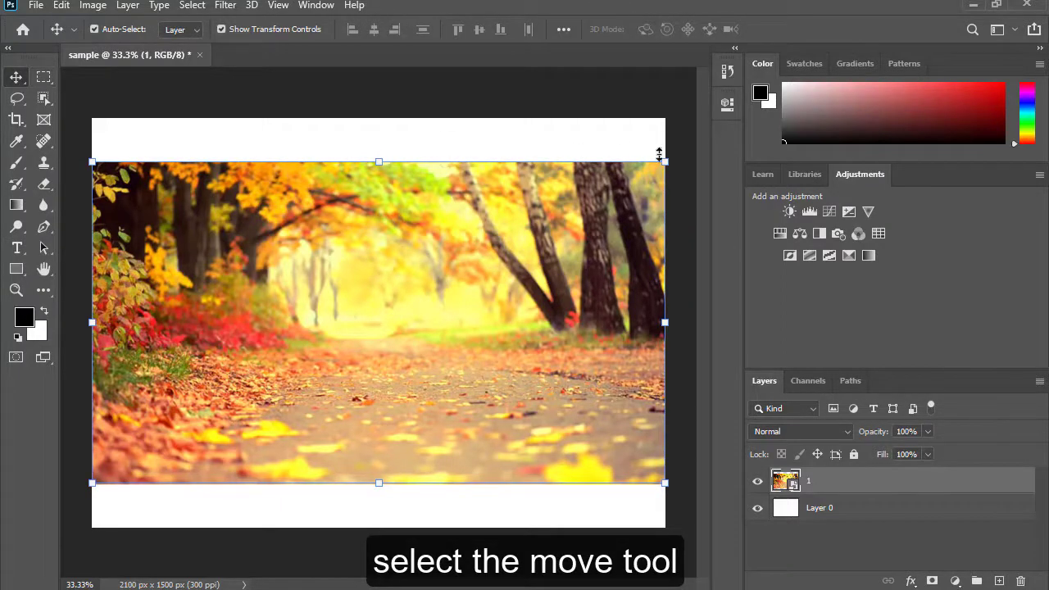
pyautogui.moveTo(659, 156)
pyautogui.mouseDown()
pyautogui.moveTo(358, 333)
pyautogui.moveTo(662, 169)
pyautogui.moveTo(343, 332)
pyautogui.moveTo(626, 199)
pyautogui.moveTo(651, 169)
pyautogui.moveTo(438, 281)
pyautogui.moveTo(628, 183)
pyautogui.moveTo(620, 211)
pyautogui.moveTo(514, 286)
pyautogui.moveTo(626, 215)
pyautogui.moveTo(541, 330)
pyautogui.moveTo(694, 211)
pyautogui.moveTo(601, 269)
pyautogui.moveTo(610, 221)
pyautogui.moveTo(665, 167)
pyautogui.mouseUp()
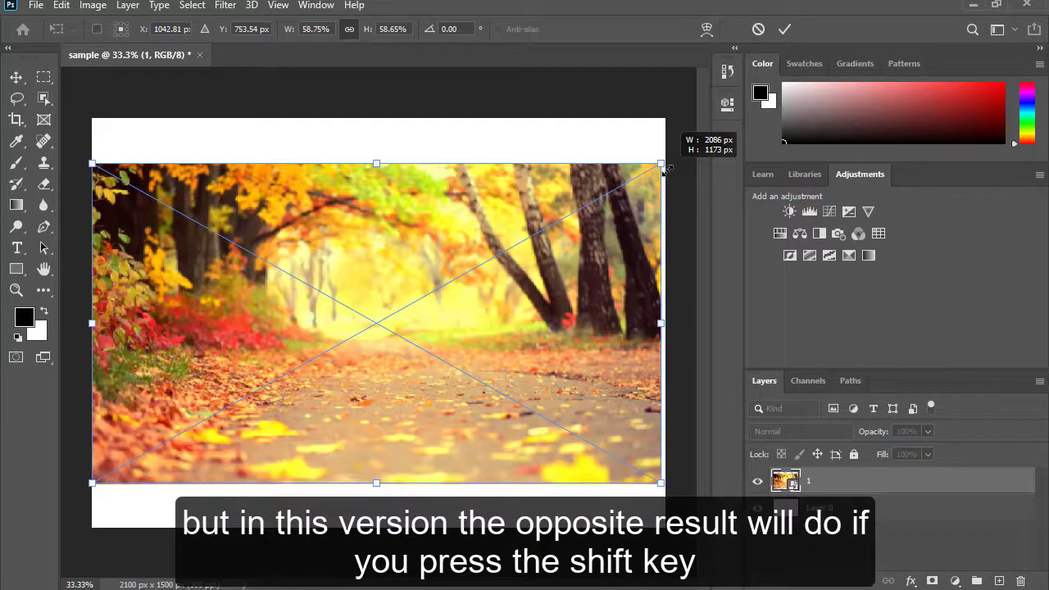
pyautogui.moveTo(665, 168)
pyautogui.mouseDown()
pyautogui.moveTo(647, 180)
pyautogui.moveTo(576, 188)
pyautogui.moveTo(560, 246)
pyautogui.moveTo(581, 346)
pyautogui.moveTo(607, 196)
pyautogui.moveTo(285, 199)
pyautogui.moveTo(370, 202)
pyautogui.moveTo(489, 237)
pyautogui.moveTo(478, 323)
pyautogui.moveTo(503, 267)
pyautogui.moveTo(482, 259)
pyautogui.moveTo(367, 252)
pyautogui.moveTo(360, 293)
pyautogui.moveTo(393, 234)
pyautogui.moveTo(475, 237)
pyautogui.moveTo(368, 200)
pyautogui.moveTo(399, 325)
pyautogui.moveTo(545, 267)
pyautogui.moveTo(454, 166)
pyautogui.moveTo(508, 317)
pyautogui.moveTo(595, 192)
pyautogui.moveTo(602, 202)
pyautogui.moveTo(604, 166)
pyautogui.moveTo(428, 254)
pyautogui.moveTo(487, 196)
pyautogui.moveTo(450, 257)
pyautogui.moveTo(532, 339)
pyautogui.moveTo(605, 291)
pyautogui.moveTo(527, 186)
pyautogui.moveTo(531, 262)
pyautogui.moveTo(477, 192)
pyautogui.moveTo(561, 270)
pyautogui.moveTo(461, 238)
pyautogui.moveTo(542, 277)
pyautogui.mouseUp()
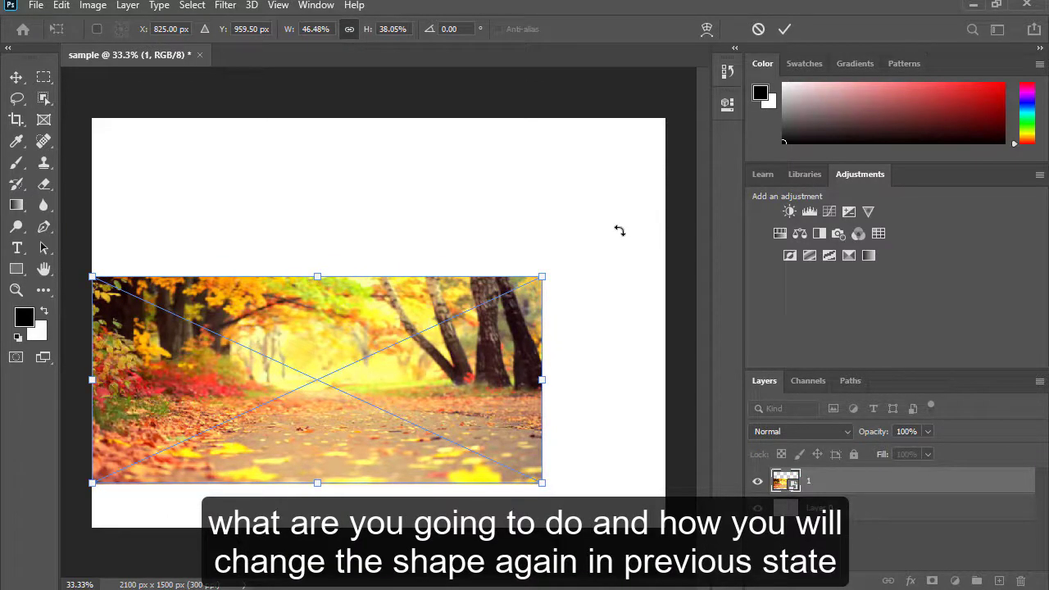
# Cancel the resize so picture 1 returns to its original placed size.
pyautogui.press('Escape')
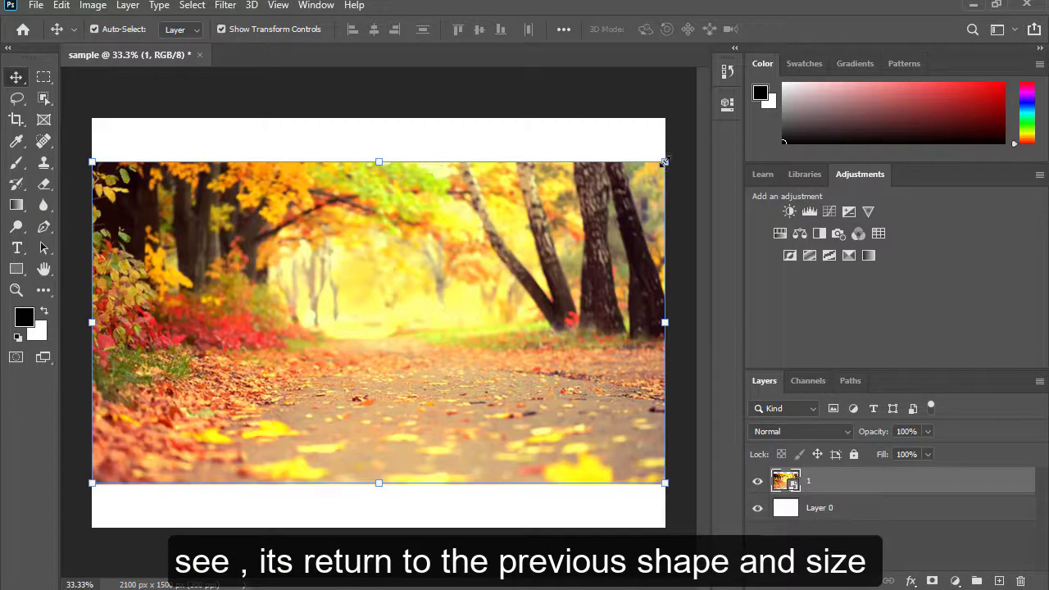
pyautogui.moveTo(664, 162)
pyautogui.mouseDown()
pyautogui.moveTo(481, 263)
pyautogui.moveTo(649, 154)
pyautogui.moveTo(450, 264)
pyautogui.moveTo(623, 175)
pyautogui.moveTo(477, 237)
pyautogui.moveTo(649, 150)
pyautogui.moveTo(456, 265)
pyautogui.moveTo(484, 260)
pyautogui.moveTo(614, 150)
pyautogui.moveTo(616, 187)
pyautogui.moveTo(439, 280)
pyautogui.moveTo(610, 161)
pyautogui.mouseUp()
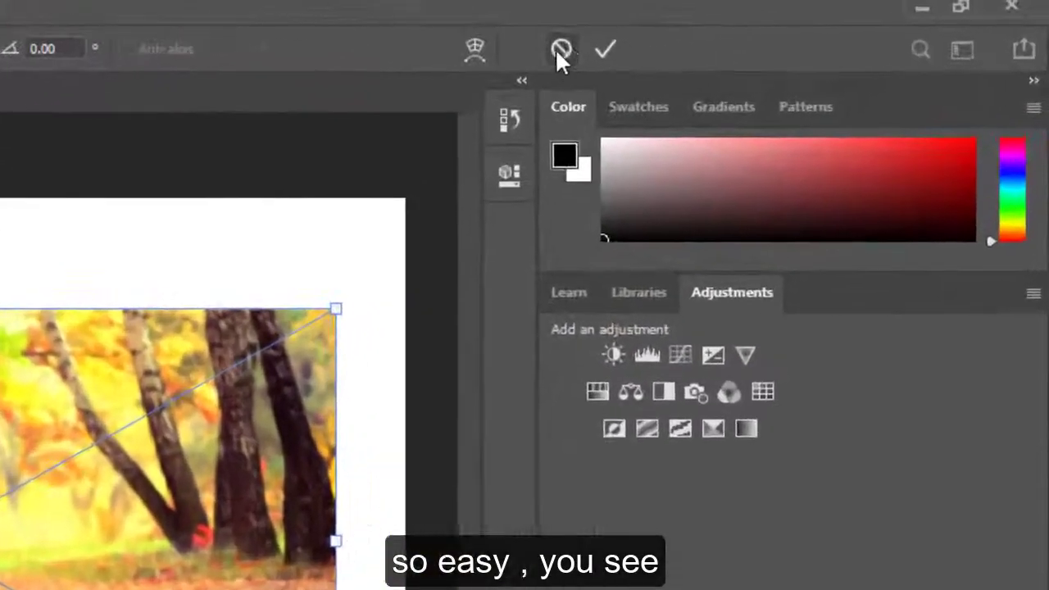
pyautogui.click(559, 51)
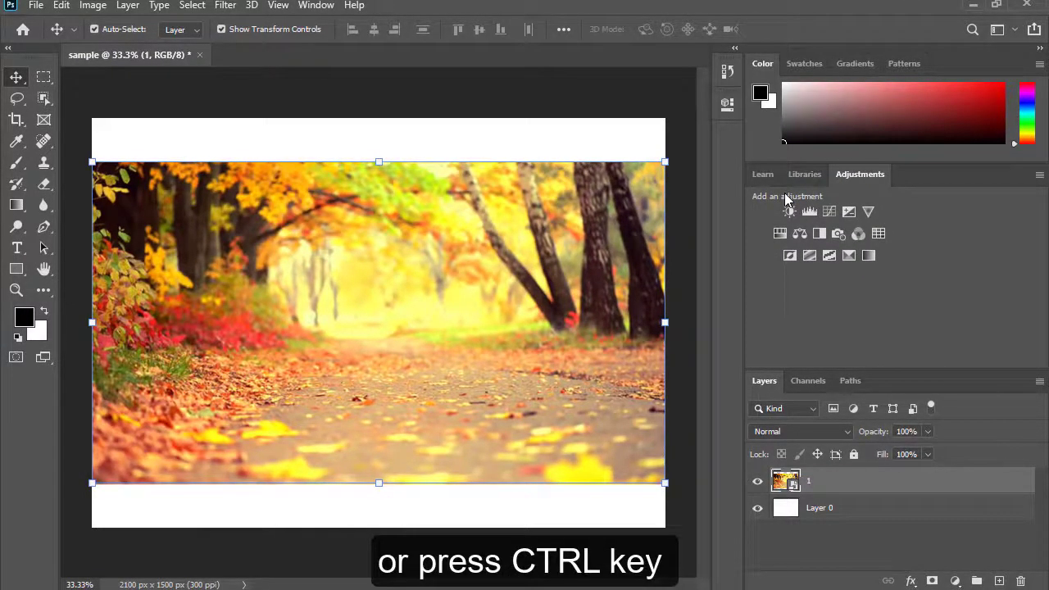
# Distort picture 1 by dragging all four corner handles into a tilted perspective shape.
pyautogui.press('ctrl')
pyautogui.moveTo(665, 167)
pyautogui.mouseDown()
pyautogui.moveTo(564, 155)
pyautogui.moveTo(454, 164)
pyautogui.moveTo(397, 185)
pyautogui.moveTo(378, 219)
pyautogui.moveTo(573, 267)
pyautogui.moveTo(620, 234)
pyautogui.moveTo(613, 206)
pyautogui.mouseUp()
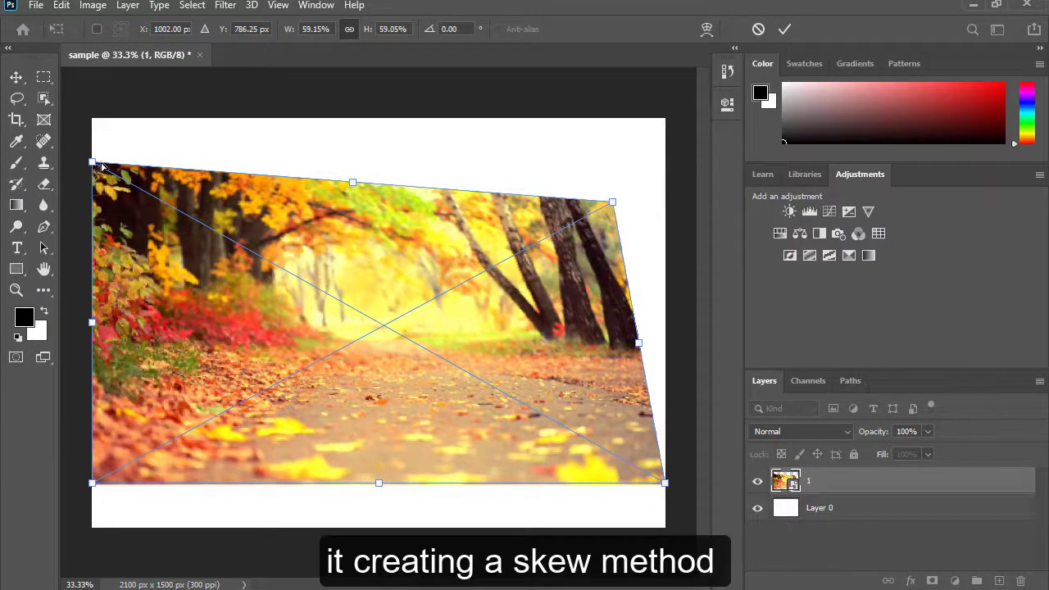
pyautogui.moveTo(101, 168)
pyautogui.mouseDown()
pyautogui.moveTo(123, 161)
pyautogui.moveTo(180, 176)
pyautogui.moveTo(245, 201)
pyautogui.moveTo(250, 216)
pyautogui.moveTo(183, 166)
pyautogui.moveTo(188, 212)
pyautogui.moveTo(223, 189)
pyautogui.moveTo(454, 195)
pyautogui.moveTo(447, 191)
pyautogui.mouseUp()
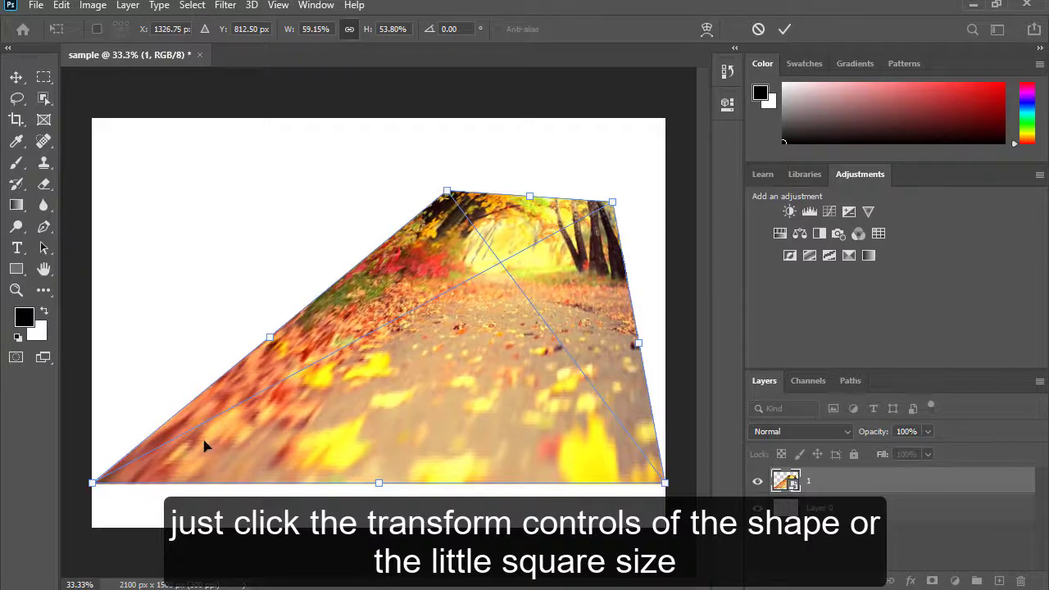
pyautogui.moveTo(92, 483)
pyautogui.mouseDown()
pyautogui.moveTo(112, 426)
pyautogui.moveTo(126, 309)
pyautogui.moveTo(112, 375)
pyautogui.moveTo(113, 345)
pyautogui.mouseUp()
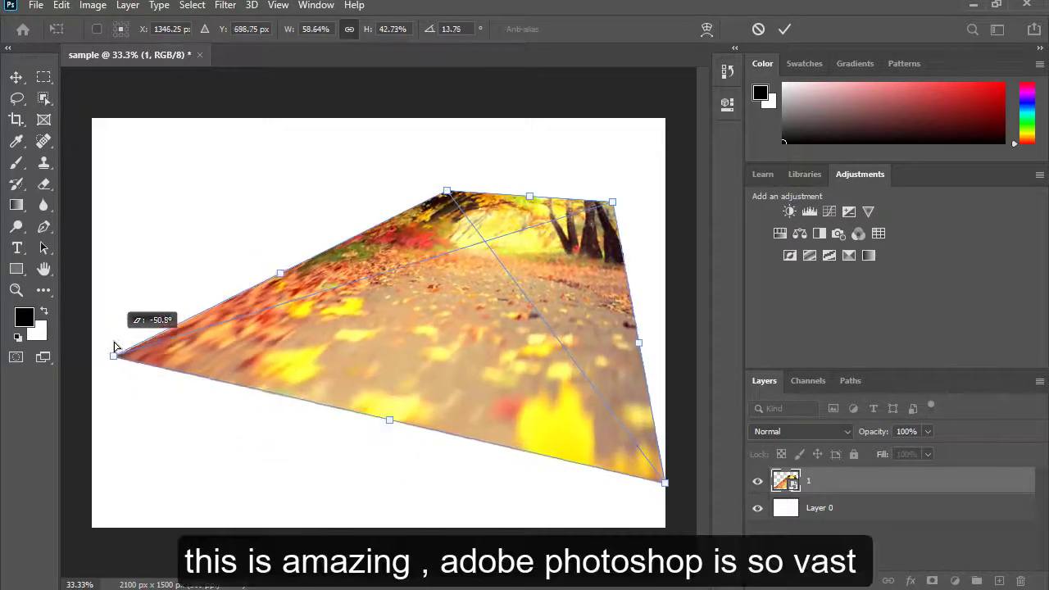
pyautogui.moveTo(660, 488)
pyautogui.mouseDown()
pyautogui.moveTo(602, 372)
pyautogui.moveTo(611, 426)
pyautogui.moveTo(534, 467)
pyautogui.mouseUp()
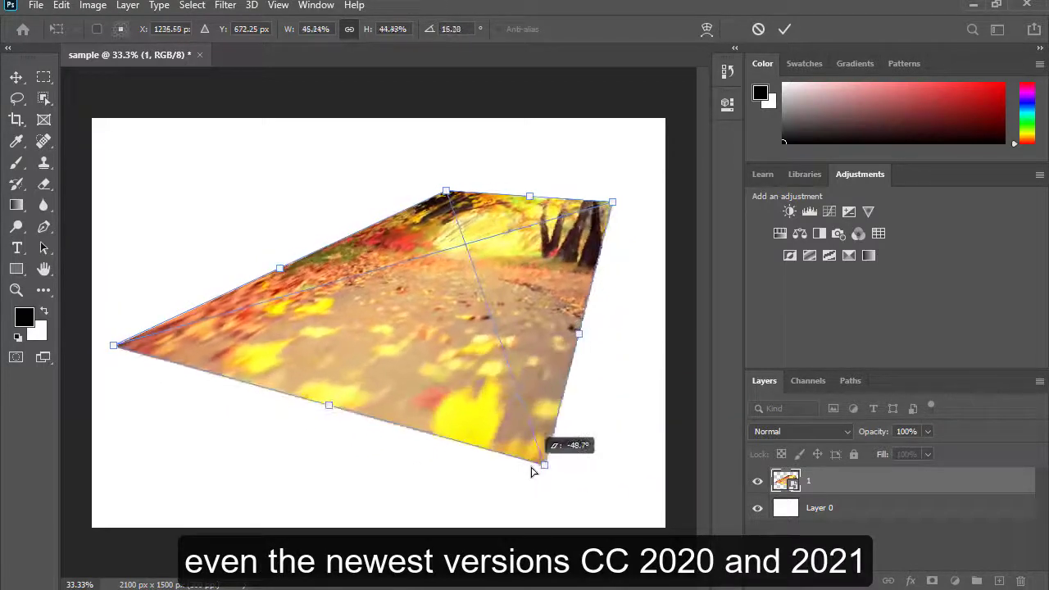
# Cancel the distortion, trial a skew from the top corners, then cancel it too.
pyautogui.click(757, 31)
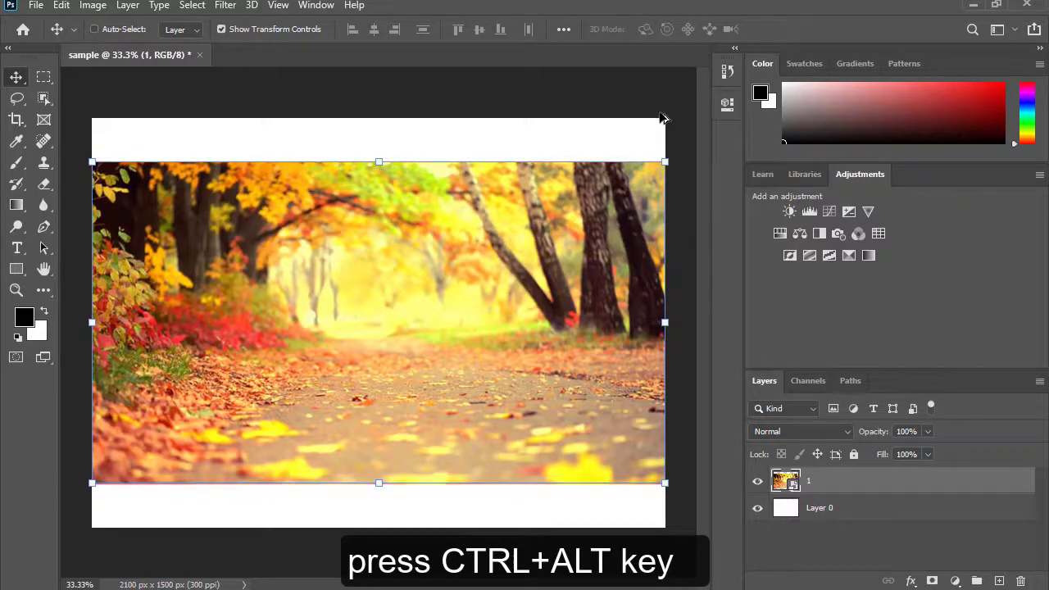
pyautogui.moveTo(666, 166)
pyautogui.mouseDown()
pyautogui.moveTo(513, 254)
pyautogui.moveTo(572, 251)
pyautogui.moveTo(574, 291)
pyautogui.moveTo(602, 344)
pyautogui.moveTo(524, 271)
pyautogui.moveTo(410, 214)
pyautogui.moveTo(361, 221)
pyautogui.moveTo(546, 337)
pyautogui.moveTo(618, 254)
pyautogui.moveTo(633, 184)
pyautogui.moveTo(613, 197)
pyautogui.mouseUp()
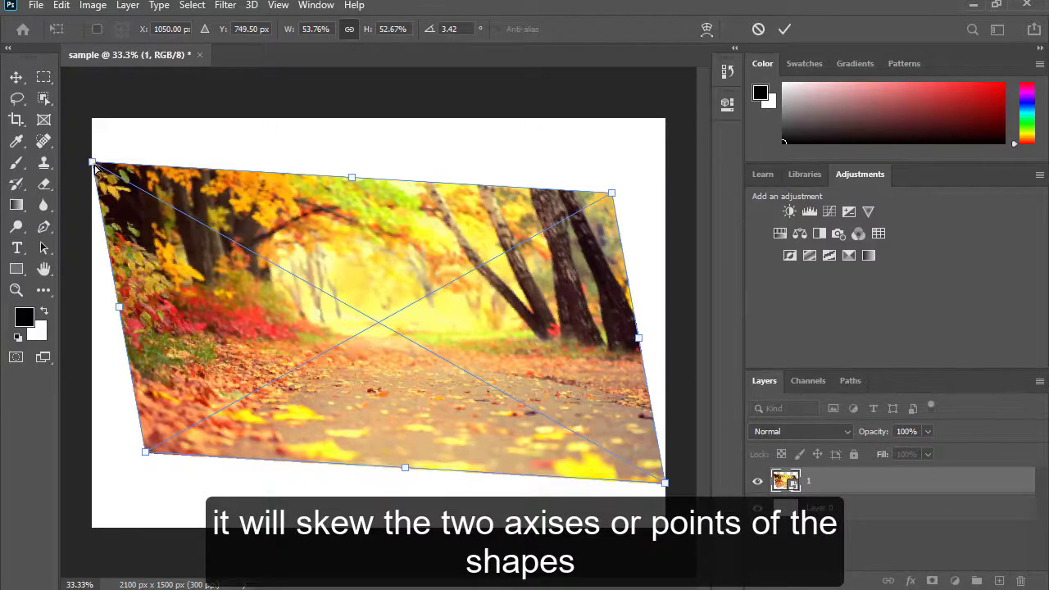
pyautogui.moveTo(94, 167)
pyautogui.mouseDown()
pyautogui.moveTo(139, 162)
pyautogui.moveTo(286, 239)
pyautogui.moveTo(399, 262)
pyautogui.moveTo(461, 174)
pyautogui.moveTo(287, 190)
pyautogui.moveTo(228, 264)
pyautogui.moveTo(250, 220)
pyautogui.moveTo(305, 163)
pyautogui.moveTo(211, 171)
pyautogui.moveTo(205, 191)
pyautogui.moveTo(294, 227)
pyautogui.mouseUp()
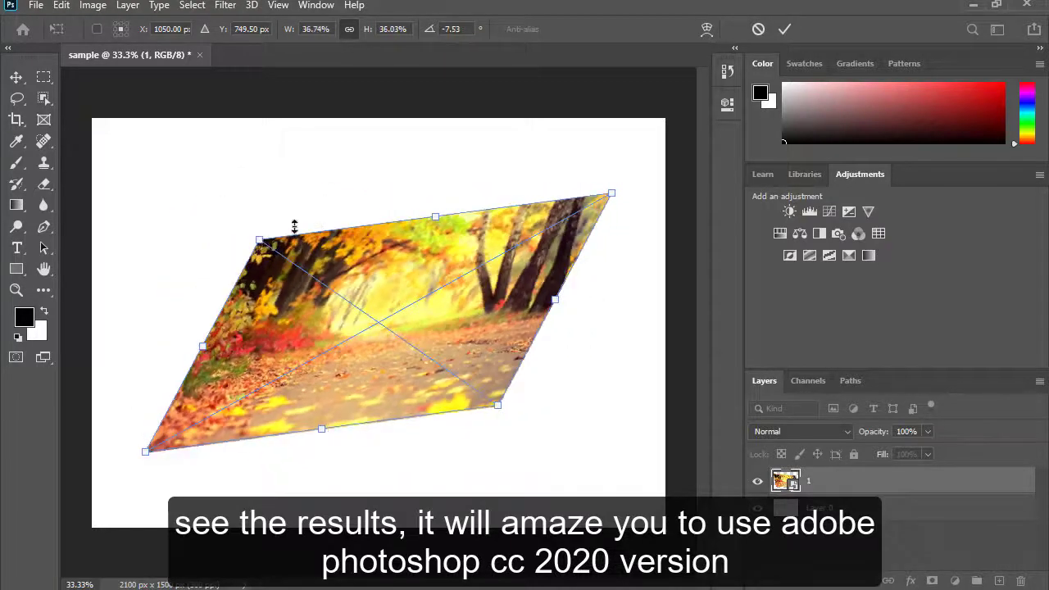
pyautogui.click(756, 28)
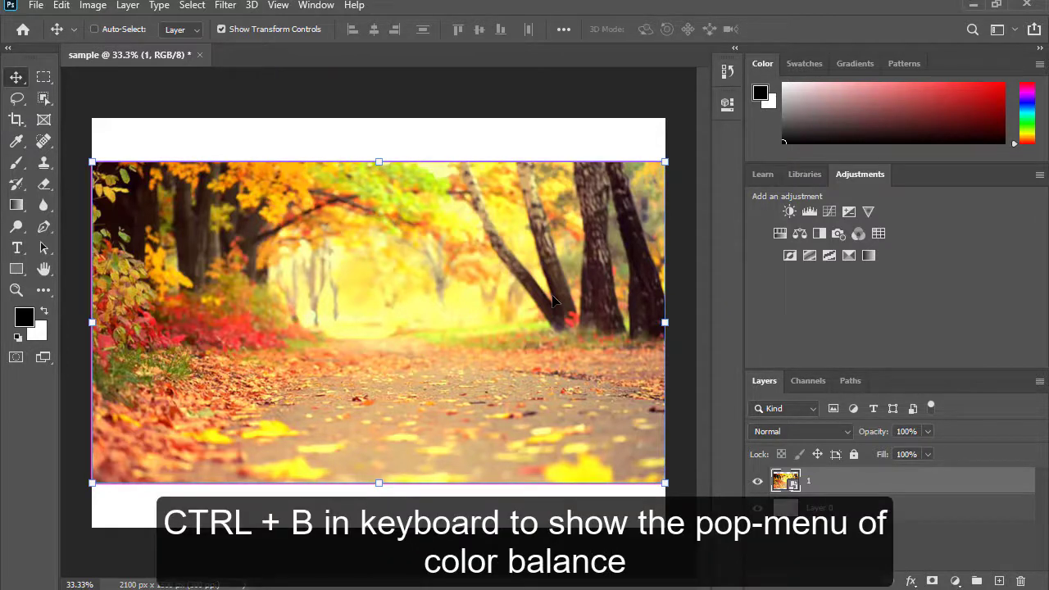
pyautogui.hotkey('ctrl', 'b')
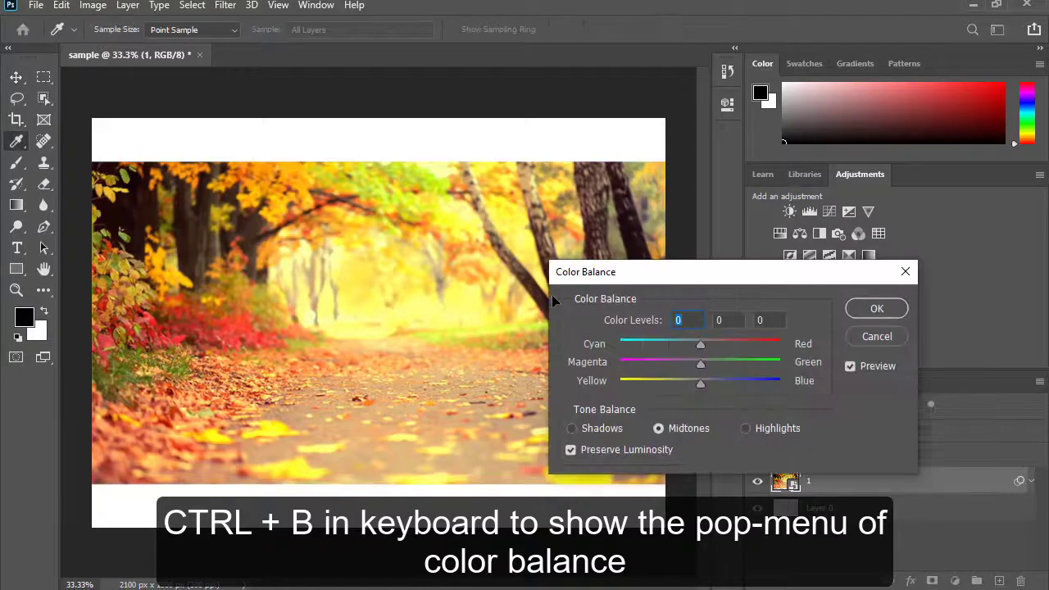
pyautogui.moveTo(700, 344)
pyautogui.mouseDown()
pyautogui.moveTo(645, 344)
pyautogui.moveTo(721, 361)
pyautogui.moveTo(729, 382)
pyautogui.moveTo(648, 383)
pyautogui.mouseUp()
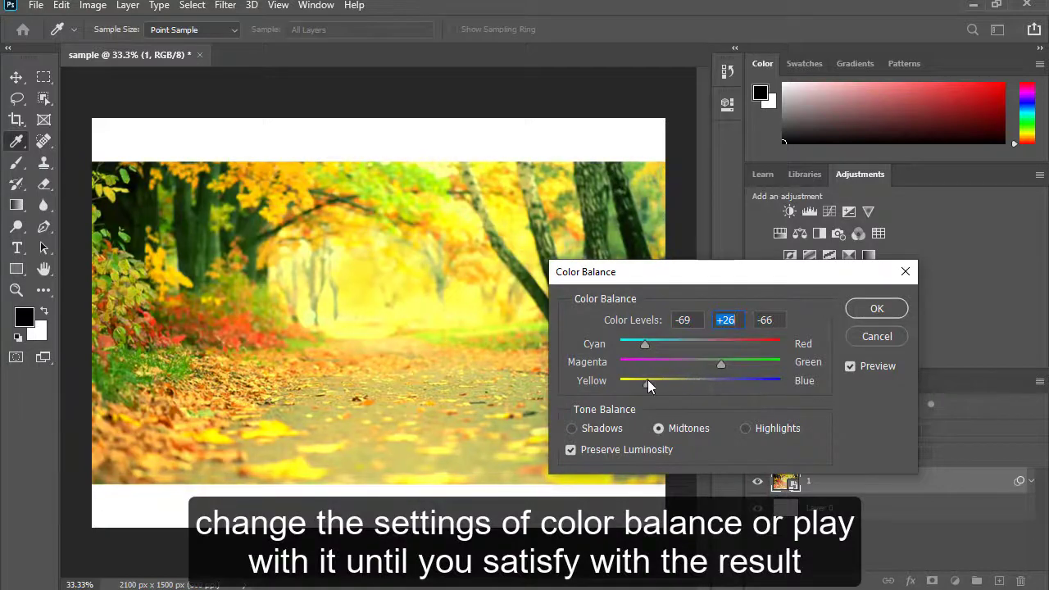
pyautogui.click(723, 365)
pyautogui.moveTo(721, 364)
pyautogui.mouseDown()
pyautogui.moveTo(681, 363)
pyautogui.moveTo(718, 384)
pyautogui.mouseUp()
pyautogui.click(871, 309)
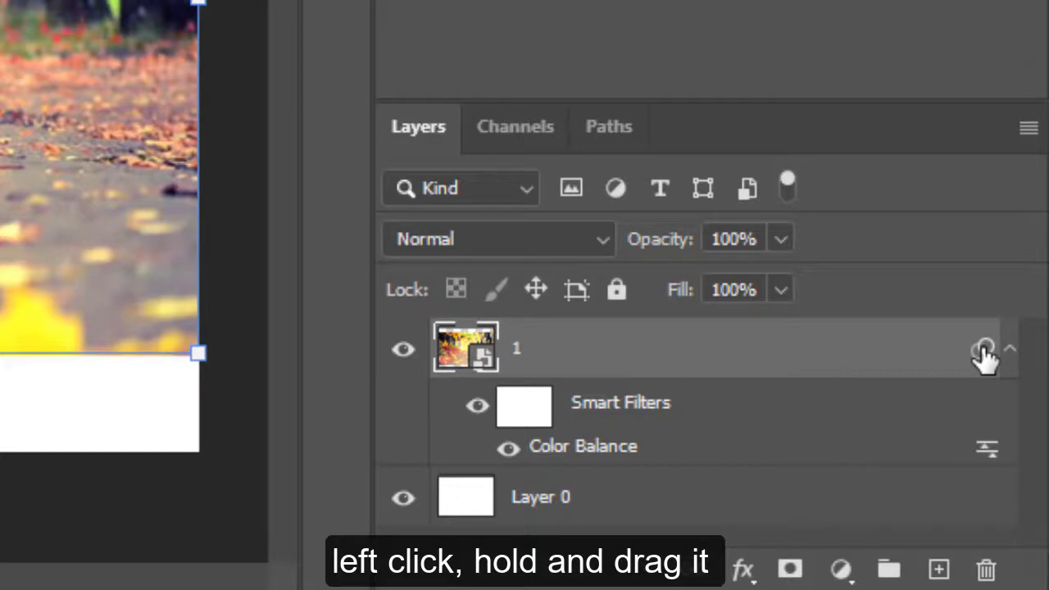
pyautogui.moveTo(983, 354); pyautogui.dragTo(987, 569)
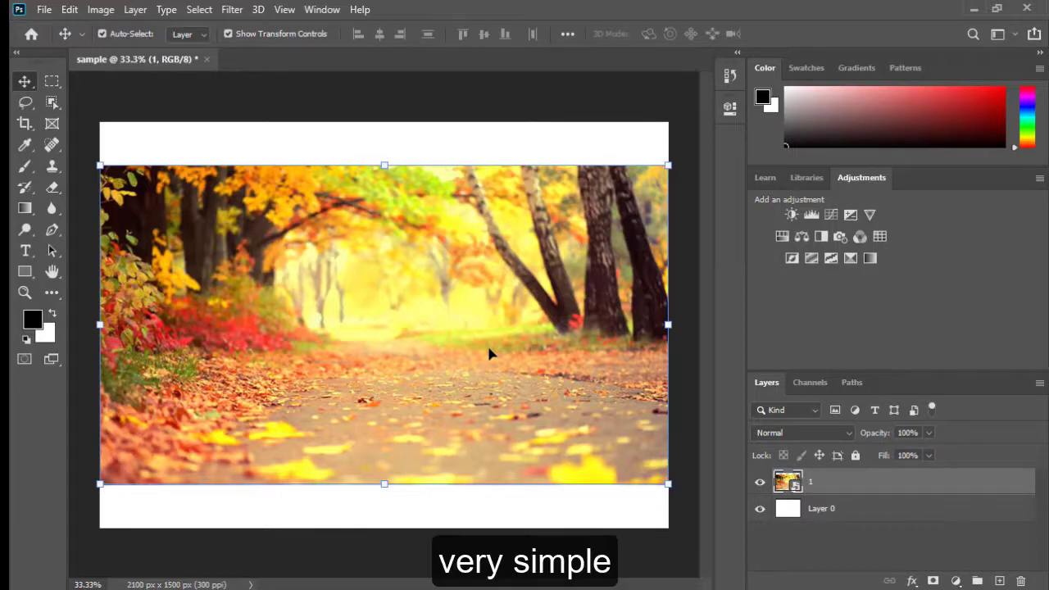
pyautogui.hotkey('ctrl', 'u')
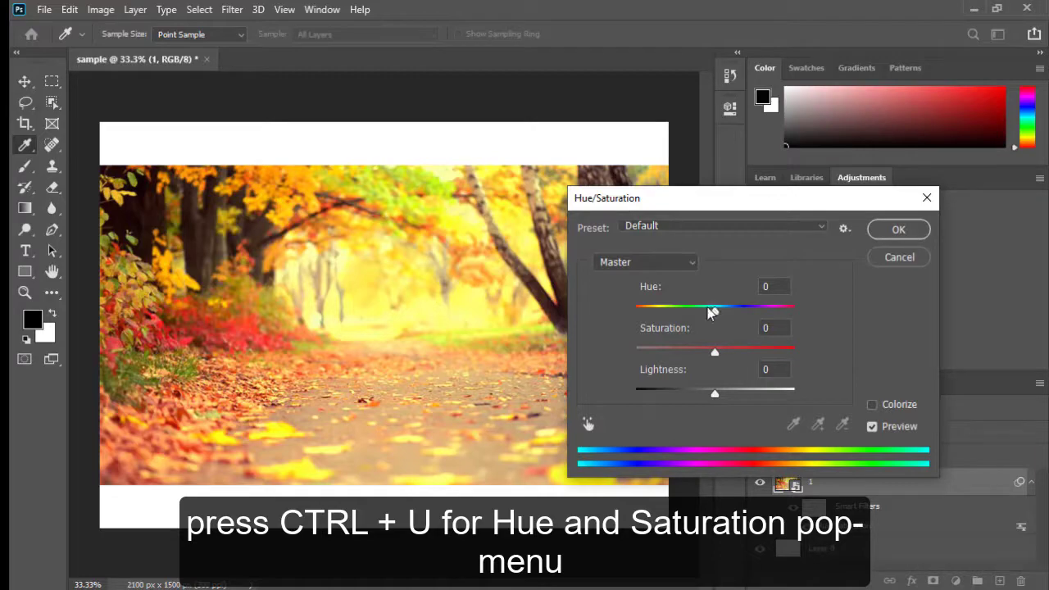
pyautogui.moveTo(711, 312); pyautogui.dragTo(726, 309)
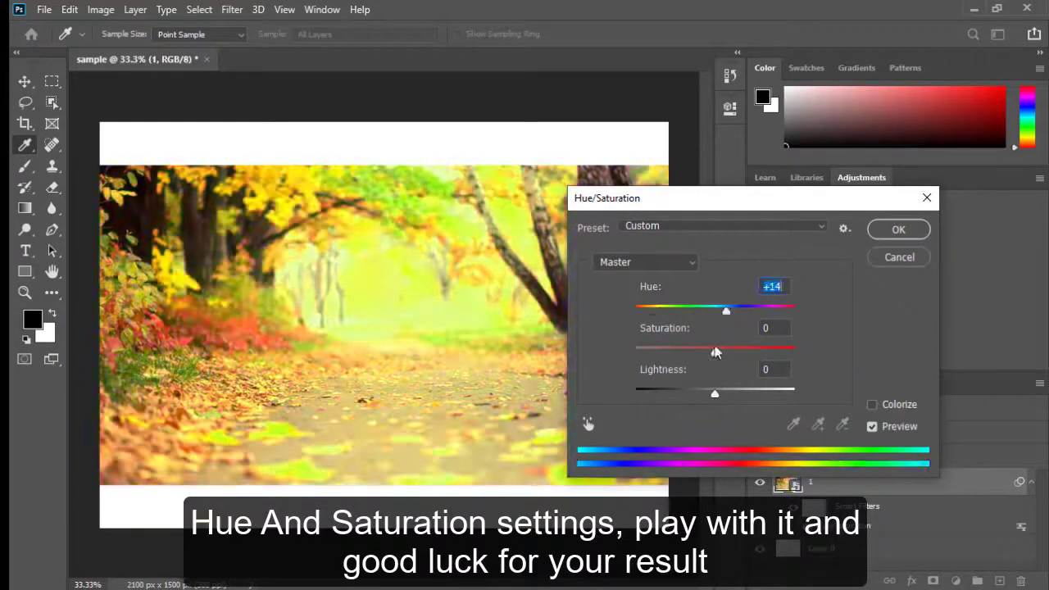
pyautogui.moveTo(715, 352)
pyautogui.mouseDown()
pyautogui.moveTo(747, 366)
pyautogui.moveTo(692, 352)
pyautogui.mouseUp()
pyautogui.moveTo(714, 393)
pyautogui.mouseDown()
pyautogui.moveTo(744, 393)
pyautogui.moveTo(694, 394)
pyautogui.mouseUp()
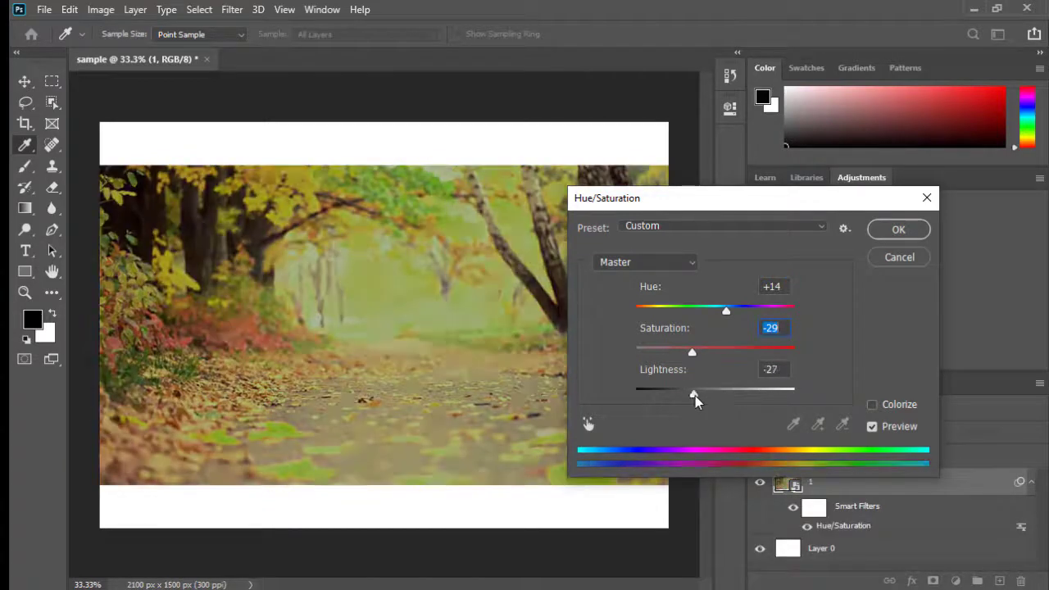
pyautogui.click(904, 260)
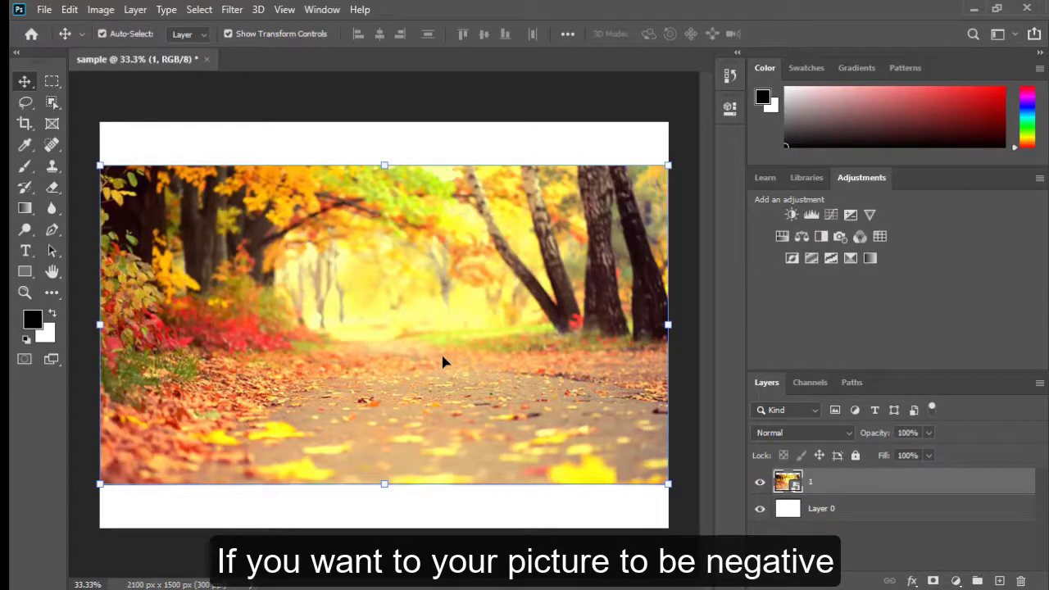
pyautogui.hotkey('ctrl', 'i')
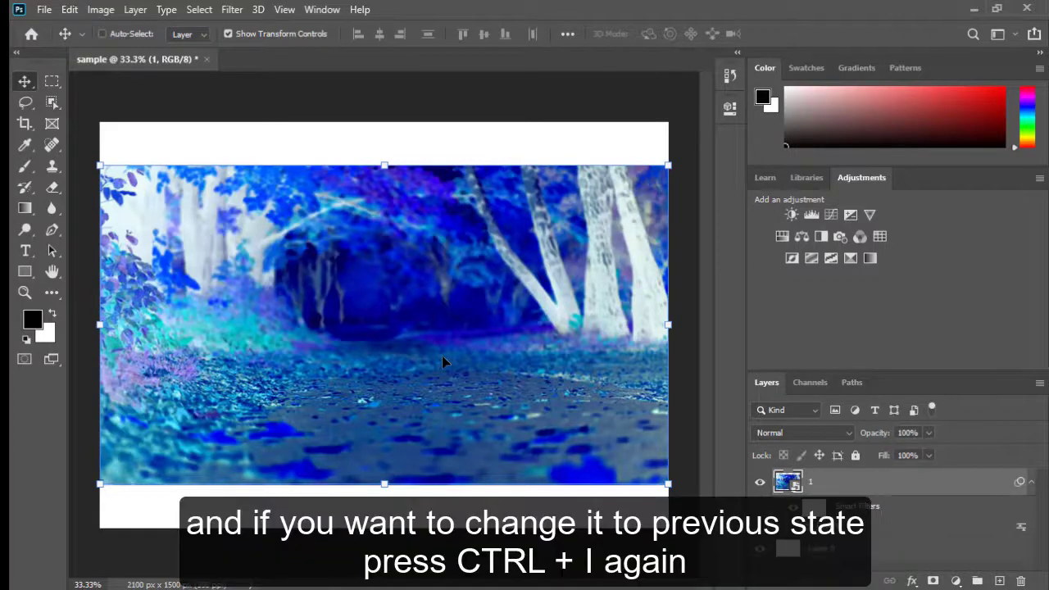
pyautogui.hotkey('ctrl', 'i')
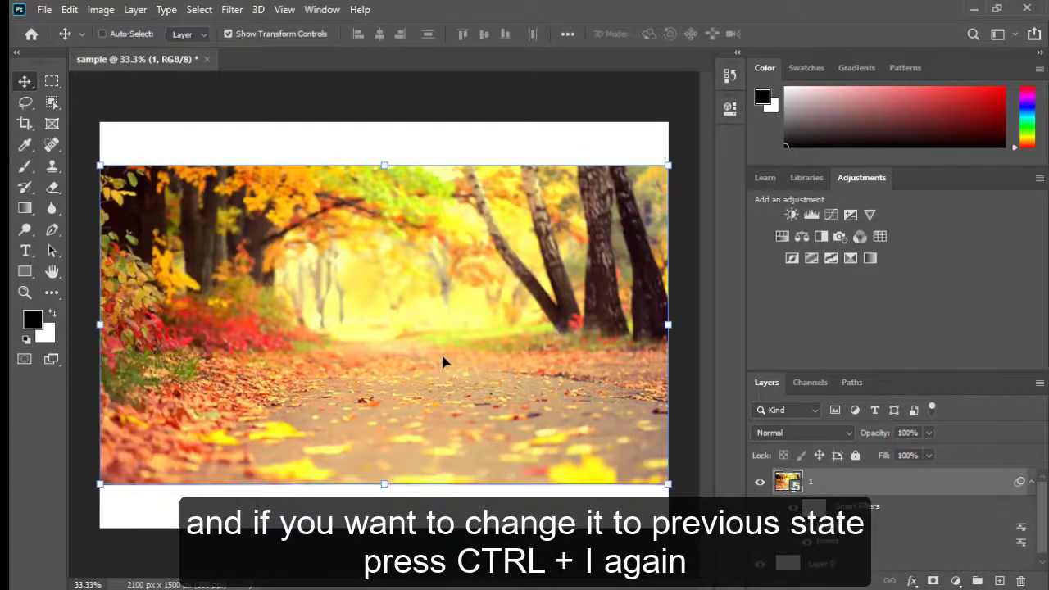
pyautogui.hotkey('ctrl', 'i')
pyautogui.hotkey('ctrl', 'i')
pyautogui.hotkey('ctrl', 'i')
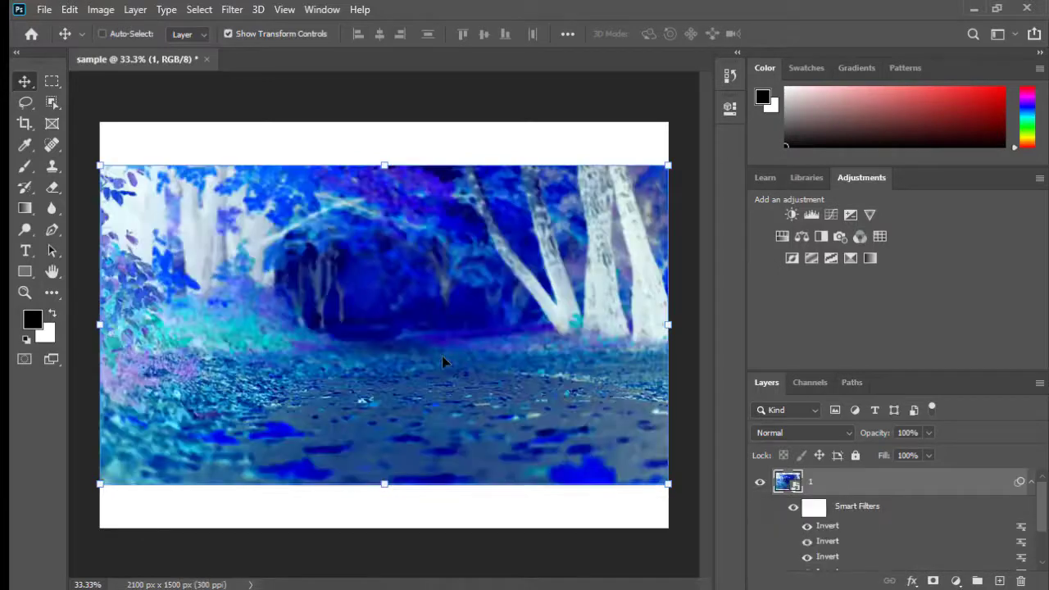
pyautogui.hotkey('ctrl', 'i')
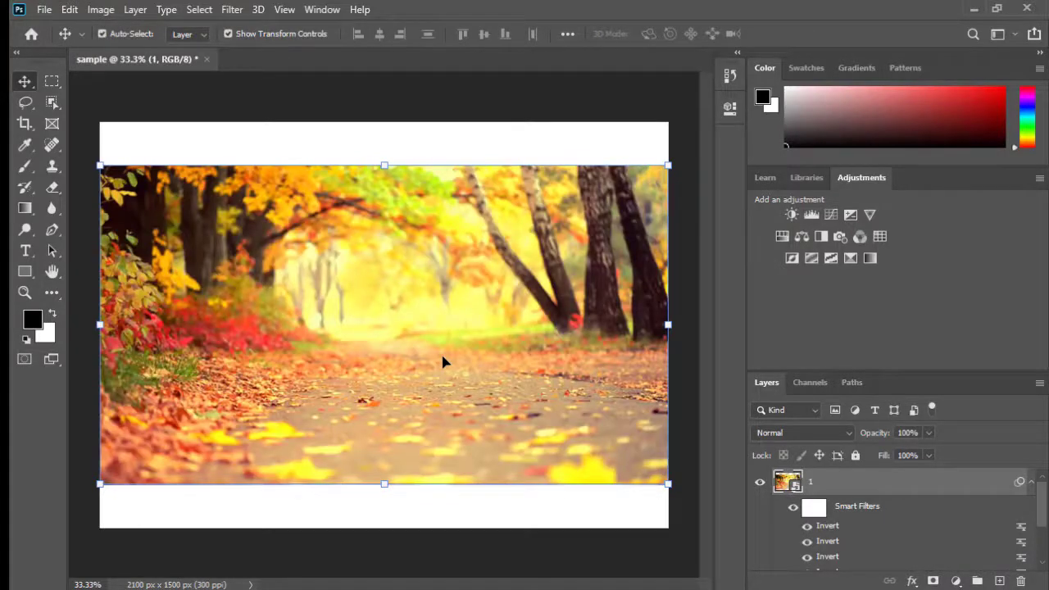
pyautogui.scroll(-3, 877, 527)
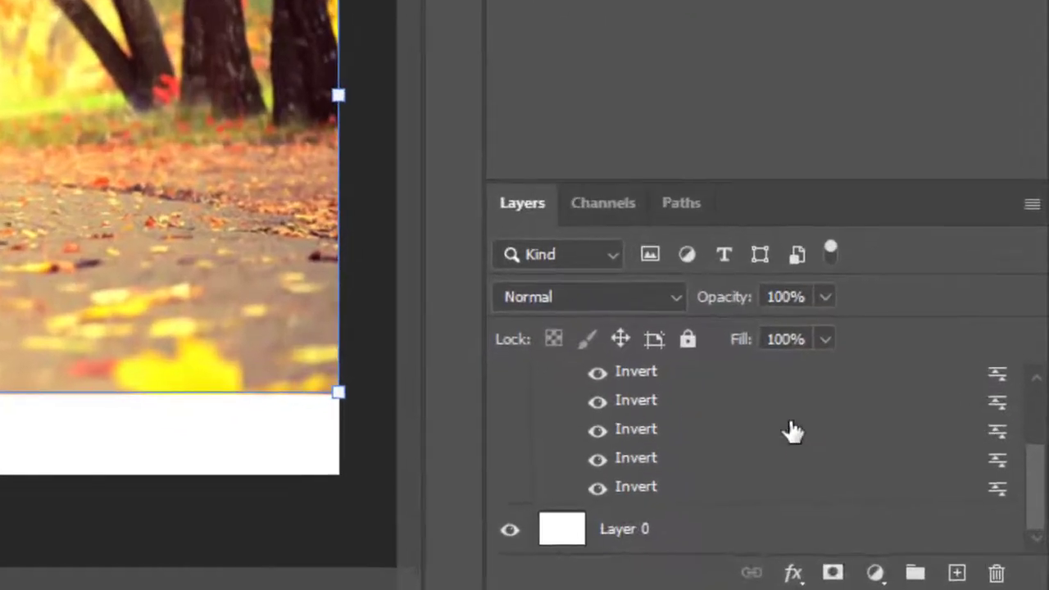
pyautogui.scroll(3, 787, 429)
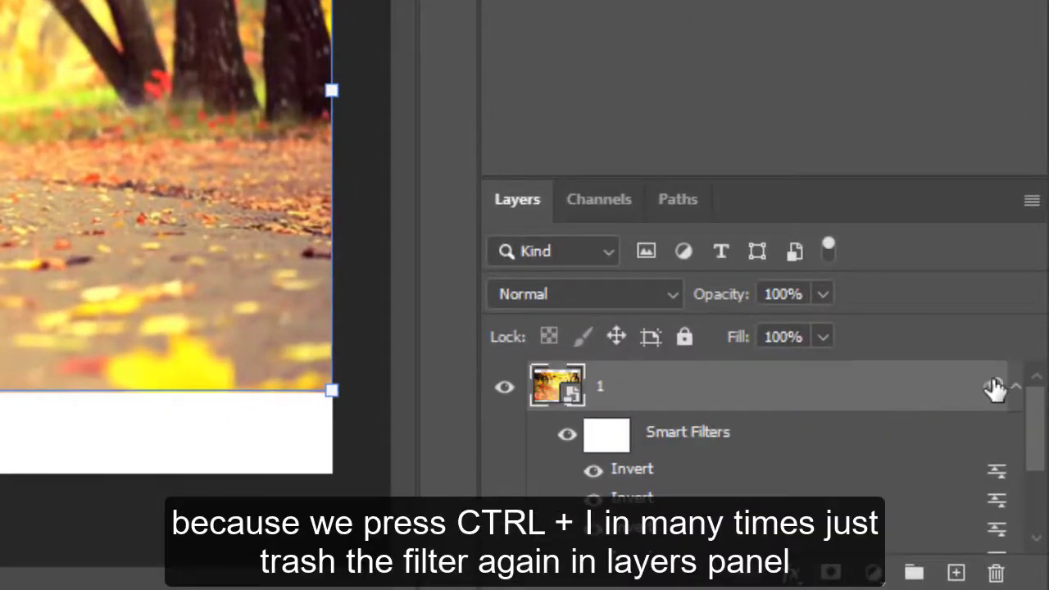
pyautogui.moveTo(994, 388)
pyautogui.mouseDown()
pyautogui.moveTo(943, 432)
pyautogui.moveTo(999, 571)
pyautogui.mouseUp()
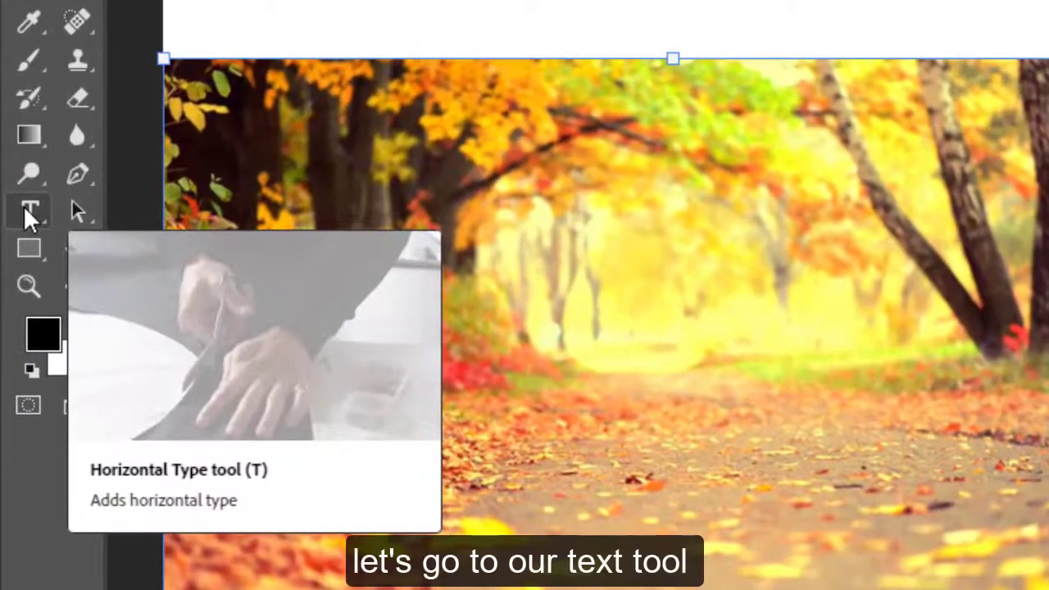
# Add a text box in the white band above the photo with near-black text colour.
pyautogui.click(25, 209)
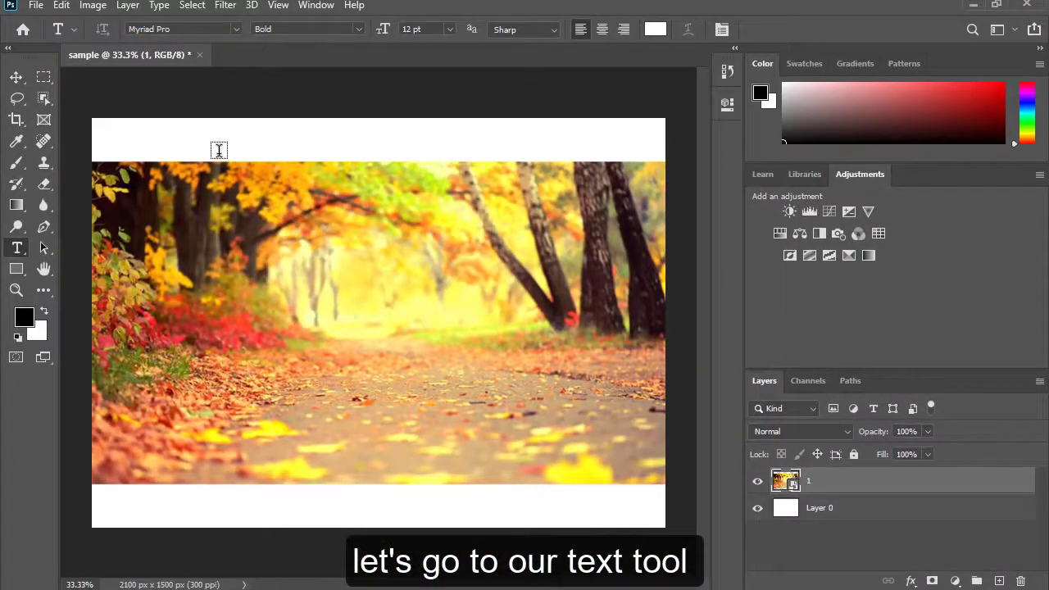
pyautogui.click(219, 150)
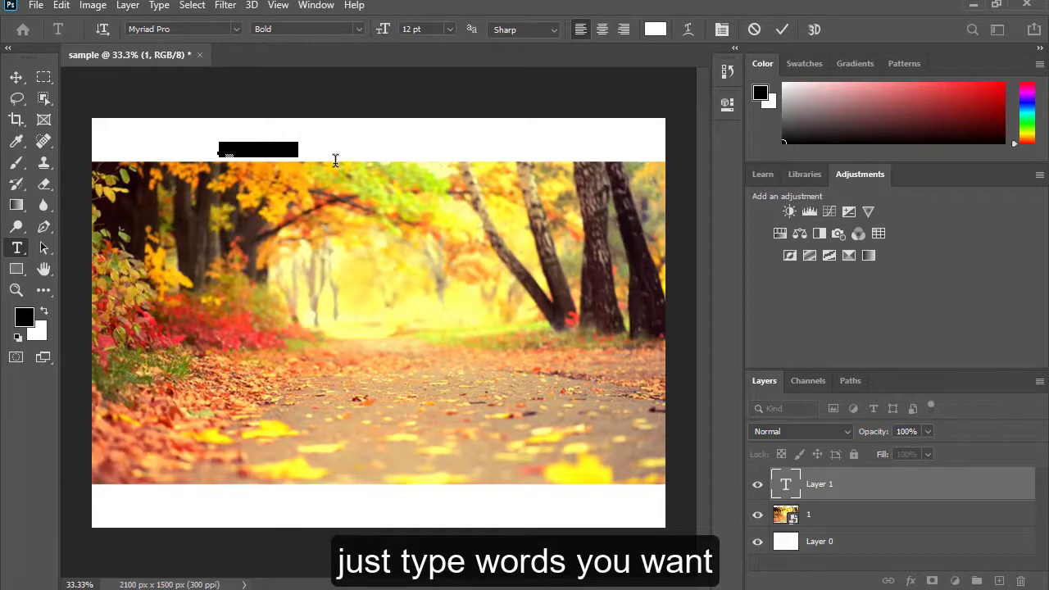
pyautogui.press('BackSpace')
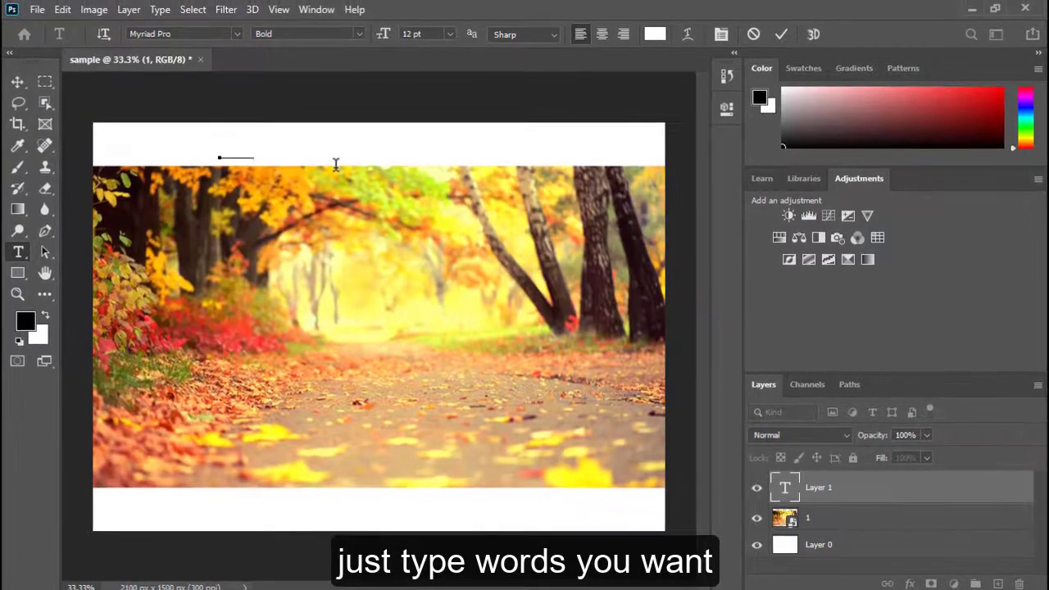
pyautogui.write('er')
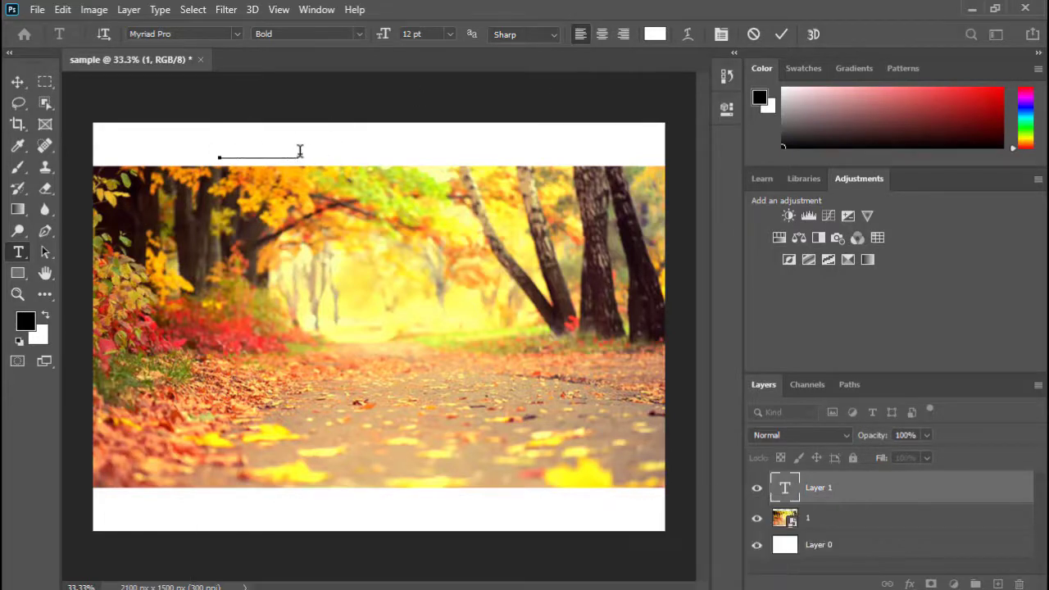
pyautogui.moveTo(300, 150); pyautogui.dragTo(207, 152)
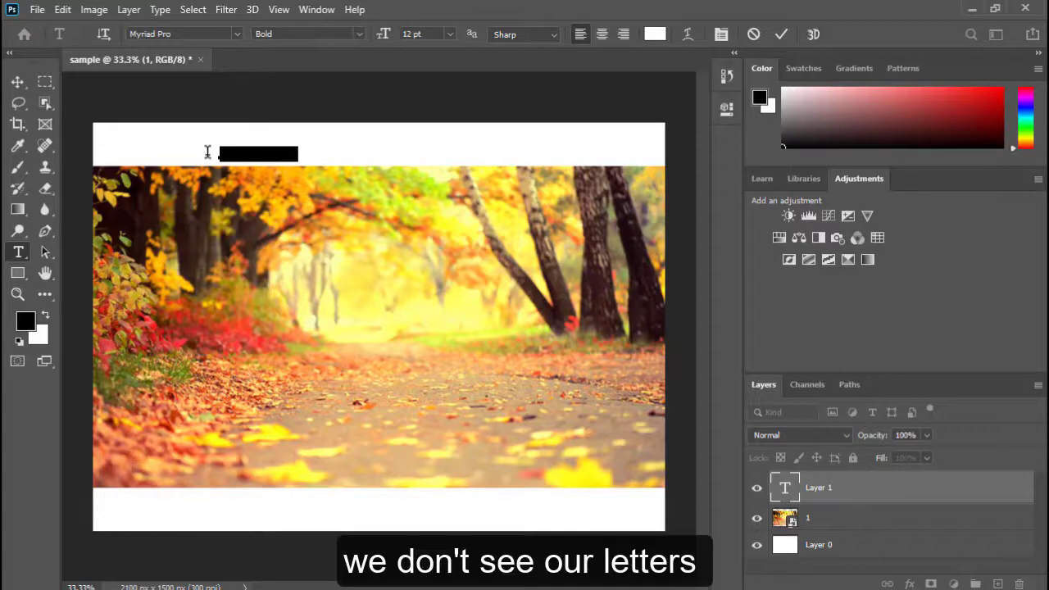
pyautogui.click(655, 34)
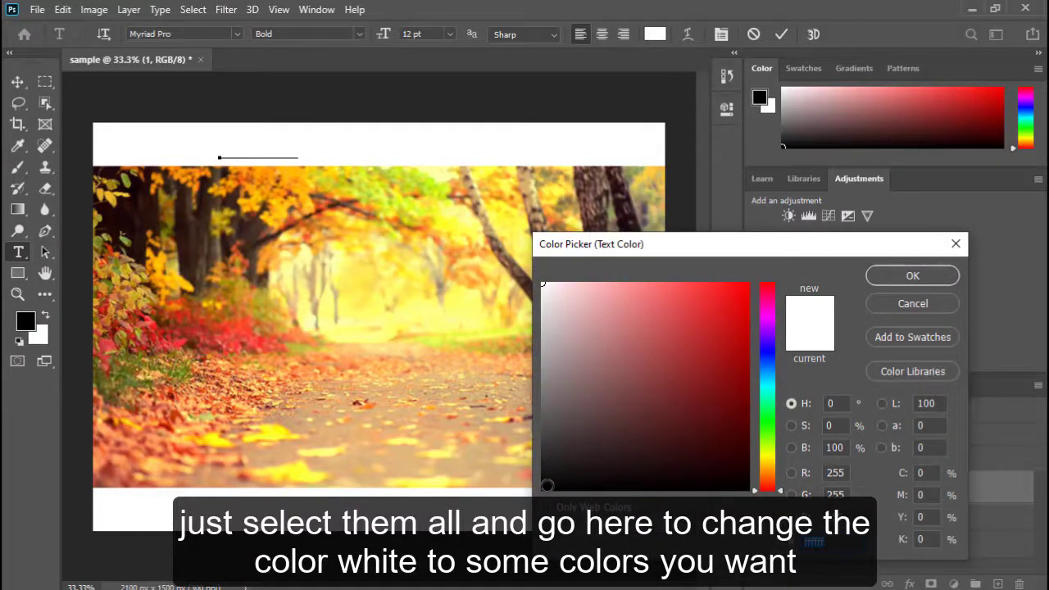
pyautogui.click(554, 486)
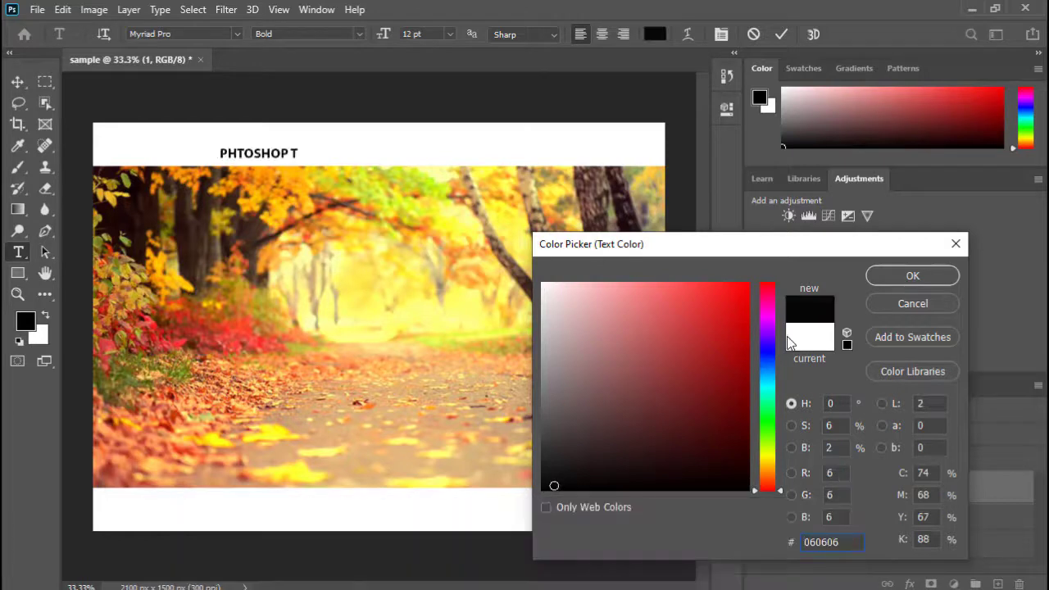
pyautogui.click(885, 279)
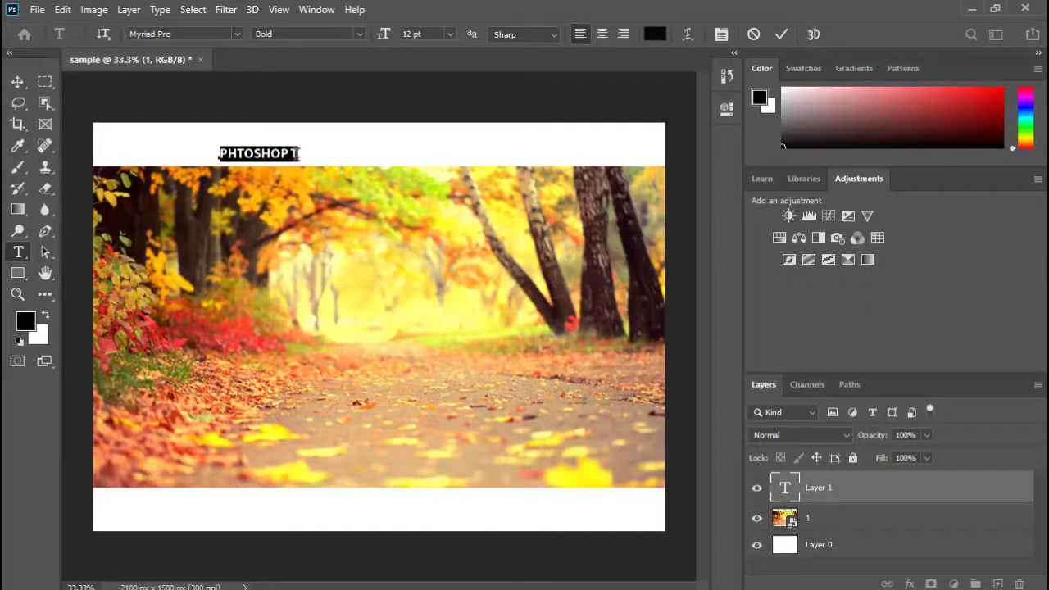
# Retype the heading so it reads PHOTOSHOP TUTORIAL and commit the text.
pyautogui.moveTo(297, 153); pyautogui.dragTo(206, 155)
pyautogui.write('phto')
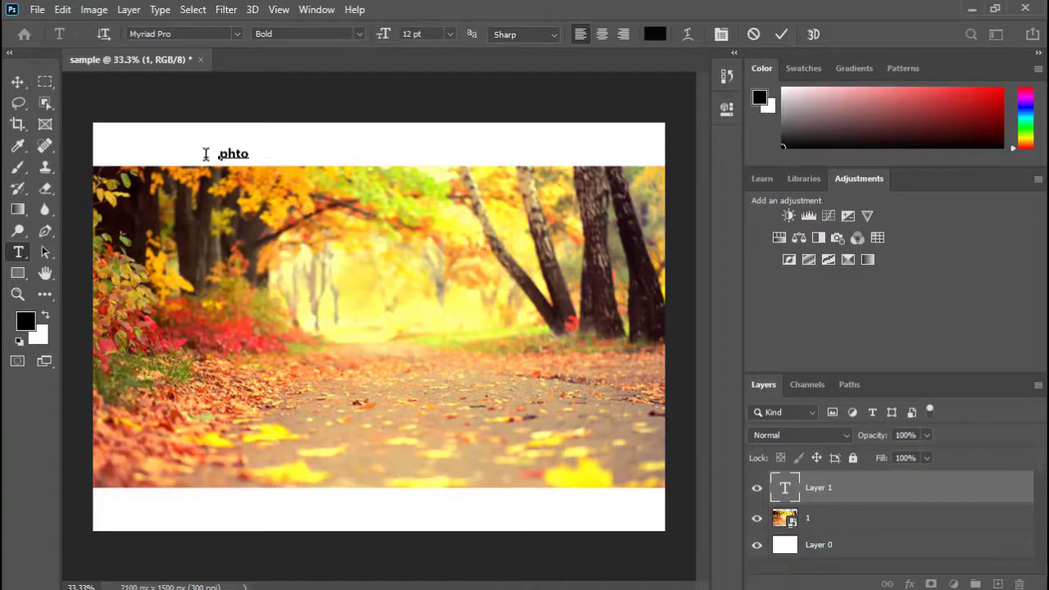
pyautogui.press('BackSpace')
pyautogui.write('PH')
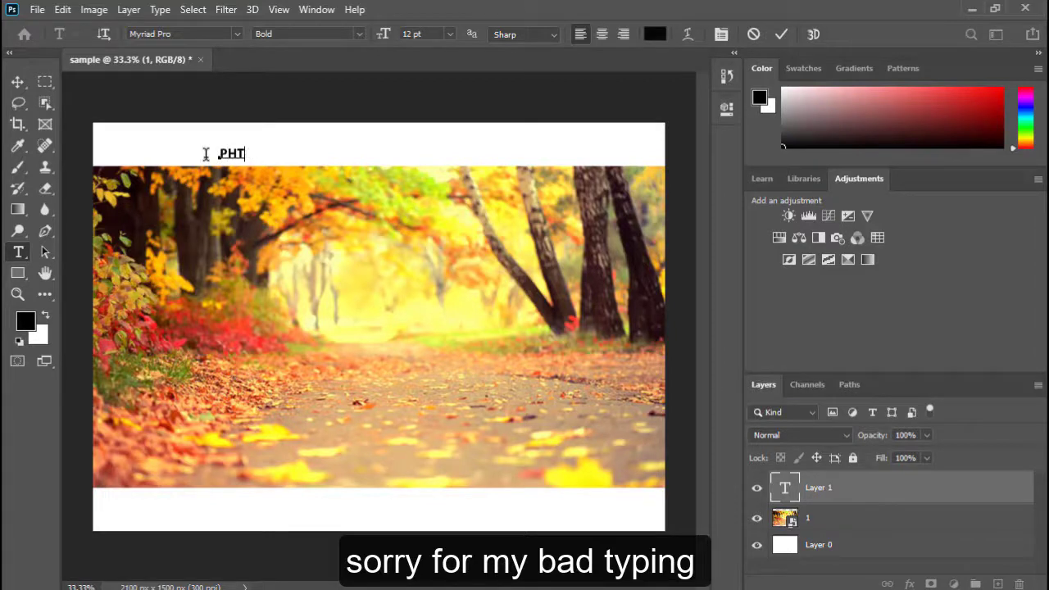
pyautogui.write('OTOS')
pyautogui.write('HOP TUTORIAL')
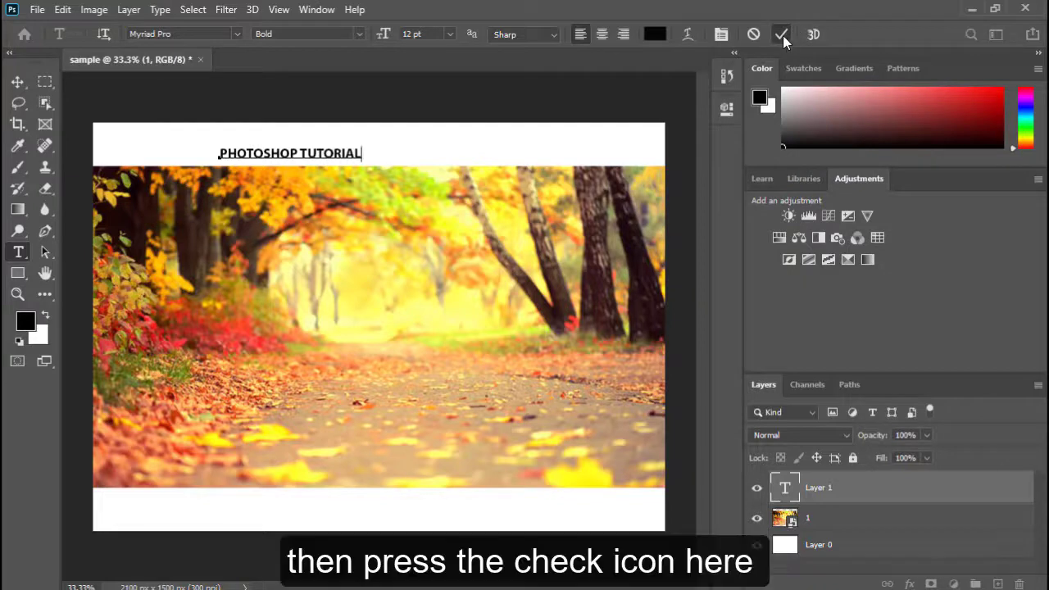
pyautogui.click(783, 36)
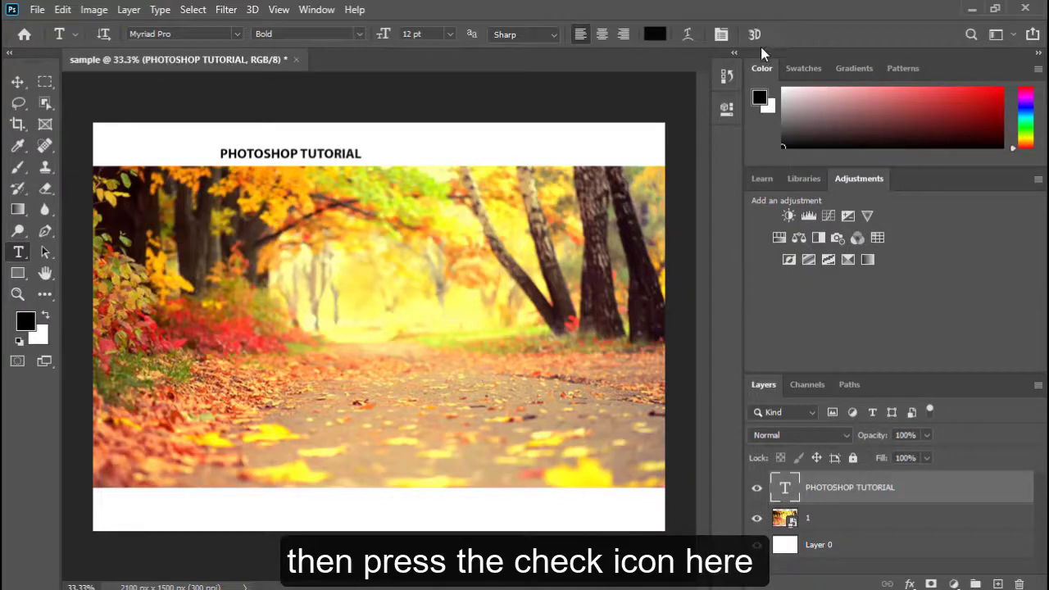
# Scale the PHOTOSHOP TUTORIAL title to about 299% and move it onto the upper middle of the photo.
pyautogui.click(18, 83)
pyautogui.moveTo(316, 158)
pyautogui.mouseDown()
pyautogui.moveTo(354, 166)
pyautogui.moveTo(419, 315)
pyautogui.moveTo(607, 270)
pyautogui.moveTo(613, 299)
pyautogui.mouseUp()
pyautogui.moveTo(585, 331)
pyautogui.mouseDown()
pyautogui.moveTo(449, 300)
pyautogui.moveTo(567, 307)
pyautogui.mouseUp()
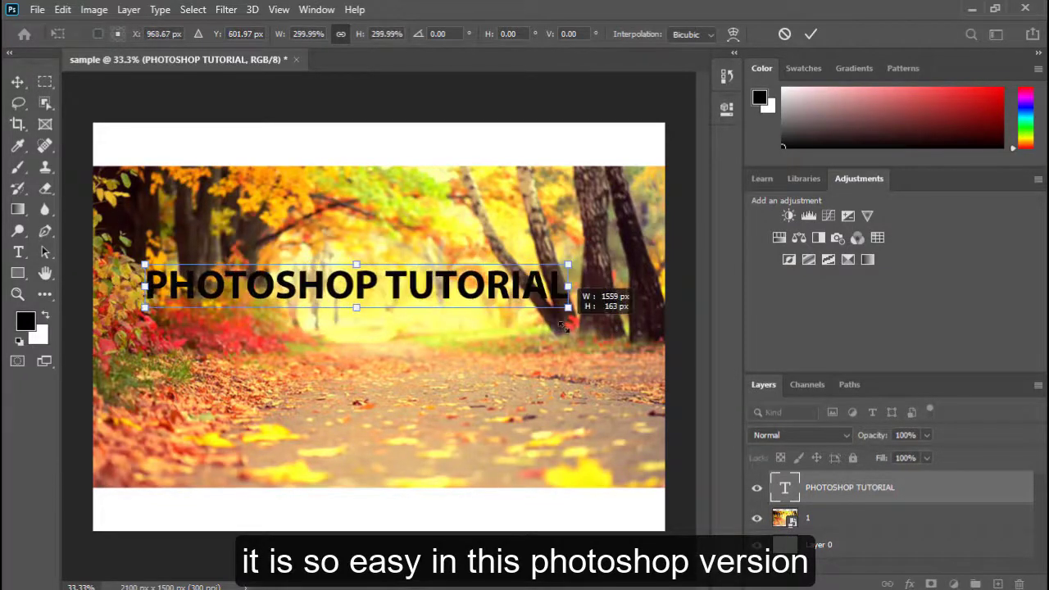
pyautogui.click(812, 34)
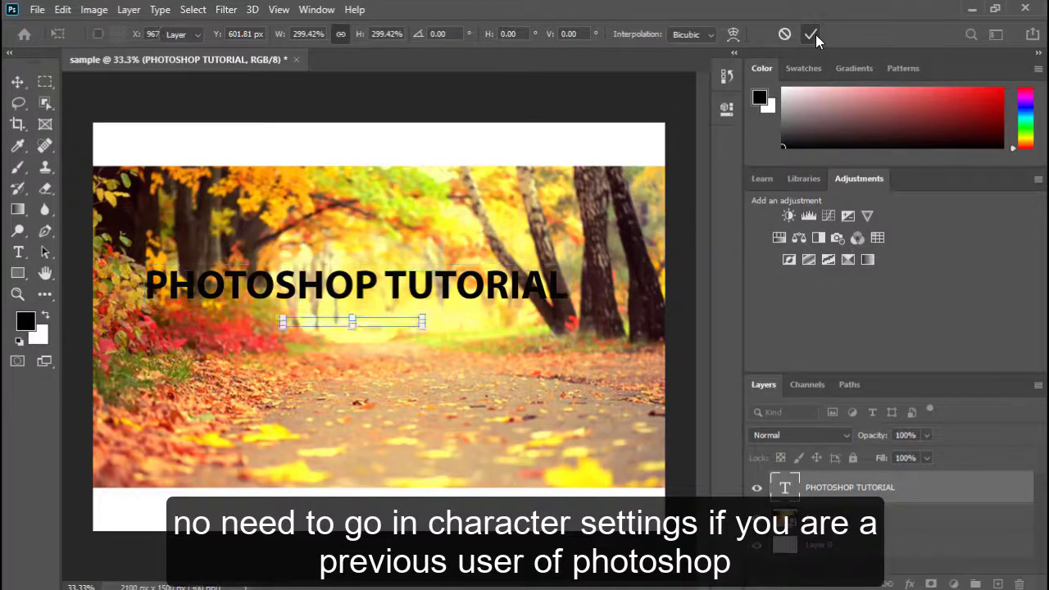
# Set the title's font size to 18 pt after trying 36 pt and 48 pt.
pyautogui.click(18, 252)
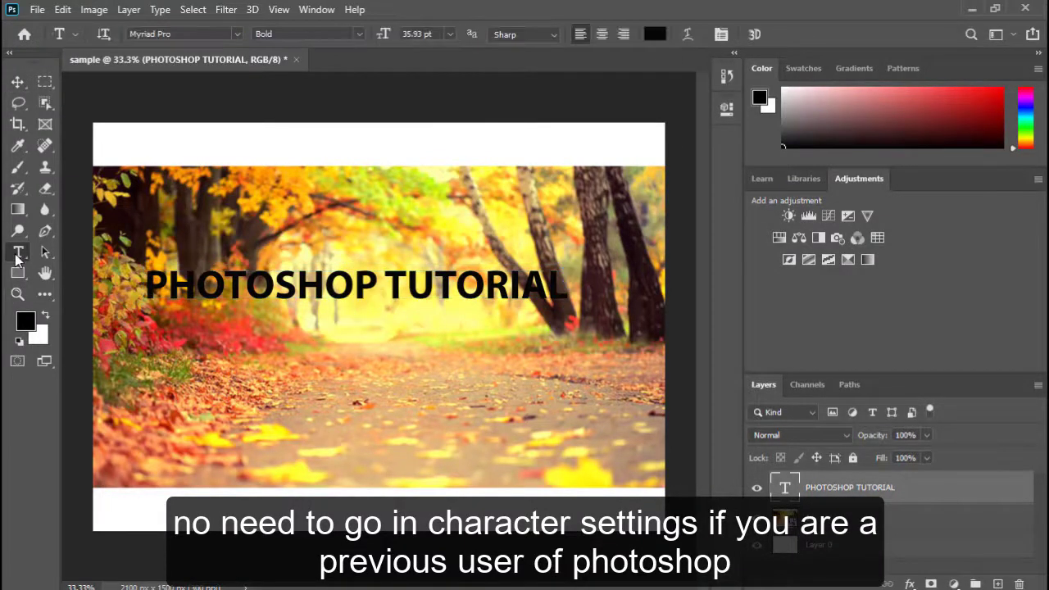
pyautogui.click(449, 34)
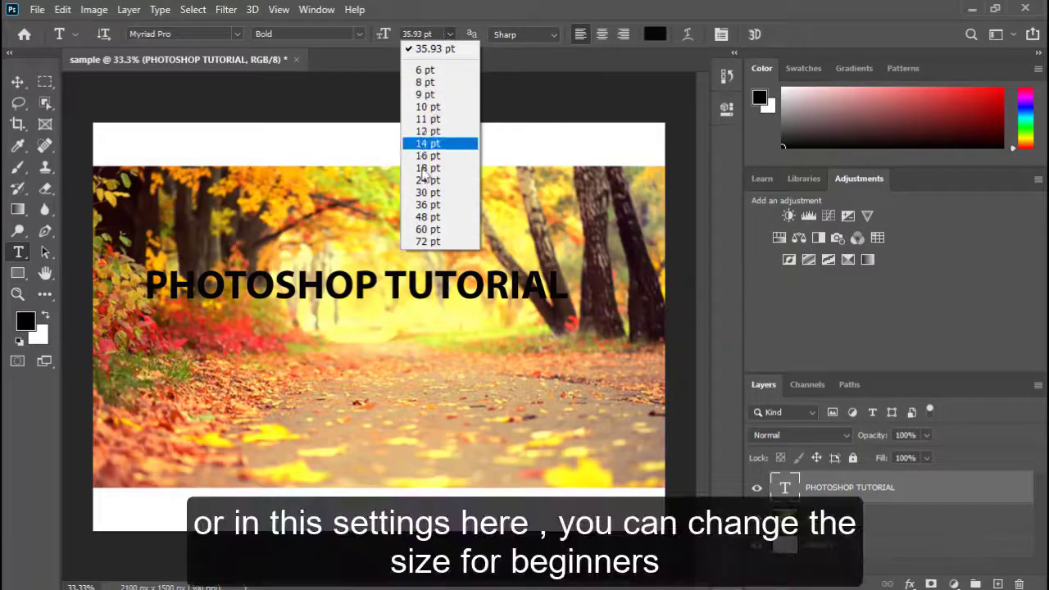
pyautogui.click(424, 205)
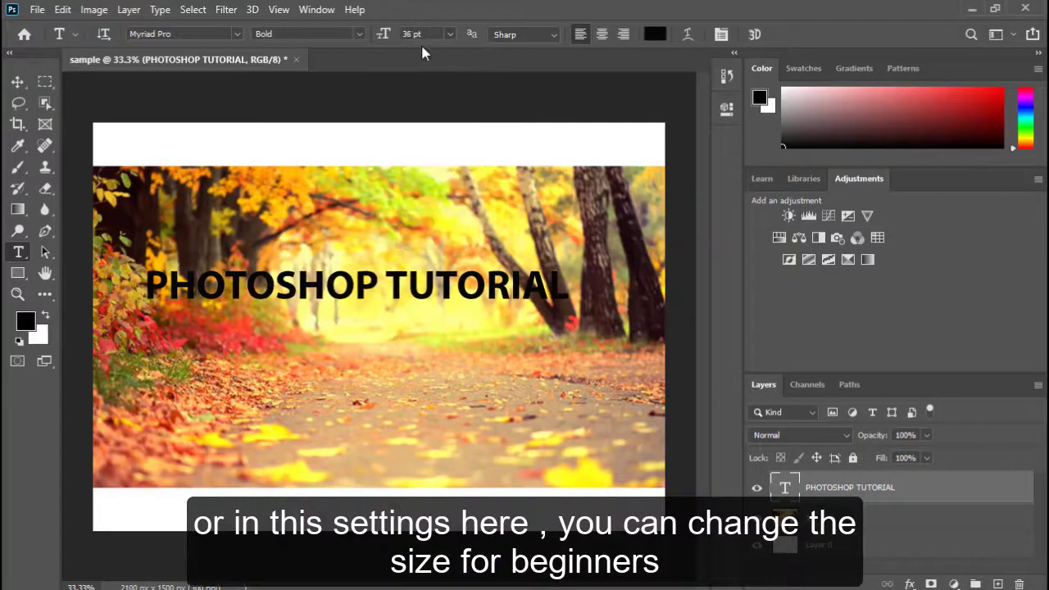
pyautogui.click(447, 34)
pyautogui.click(426, 216)
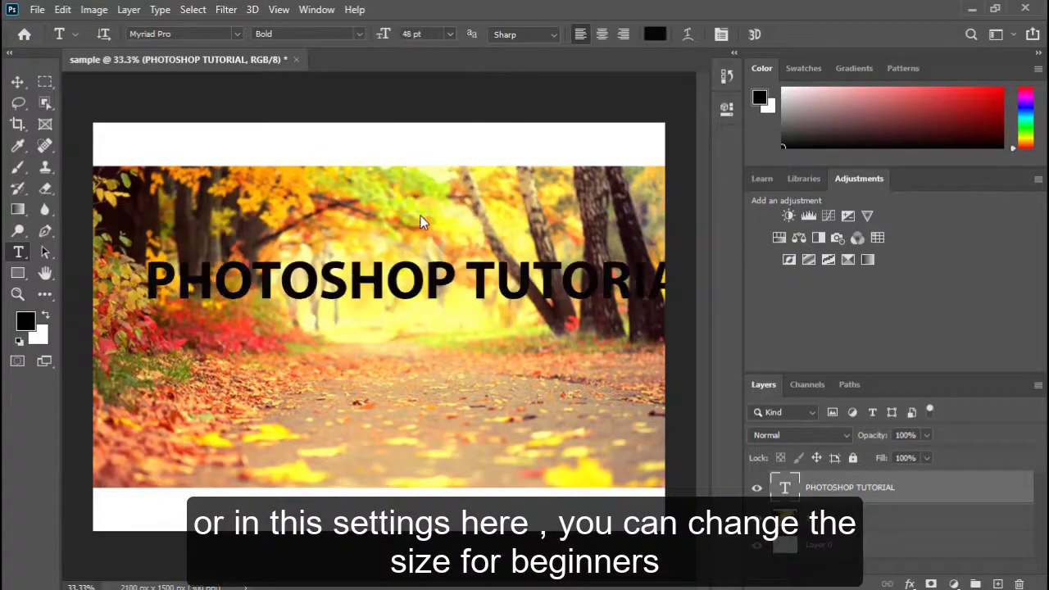
pyautogui.click(449, 34)
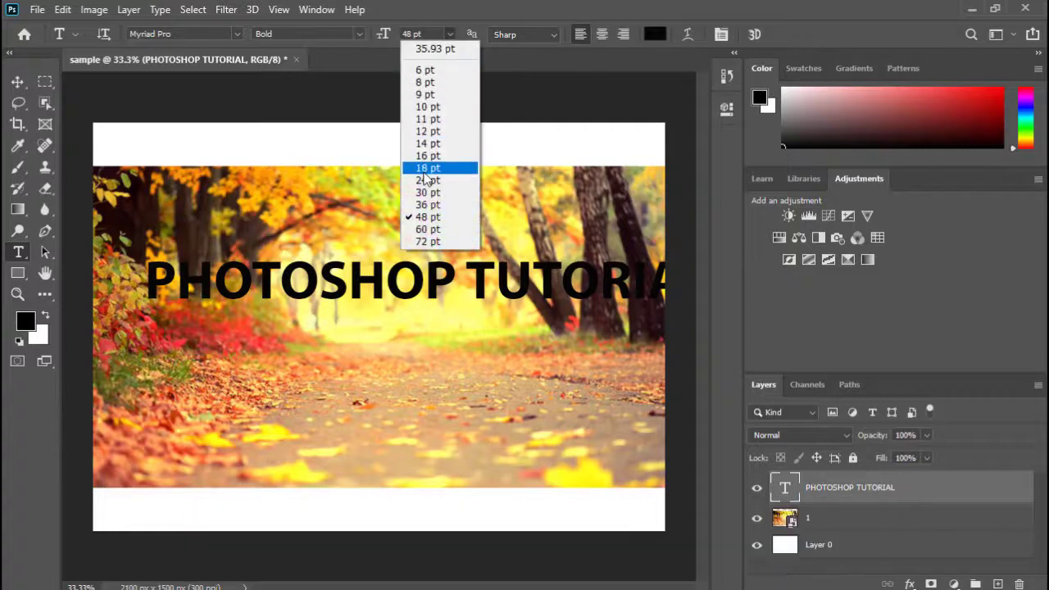
pyautogui.click(427, 168)
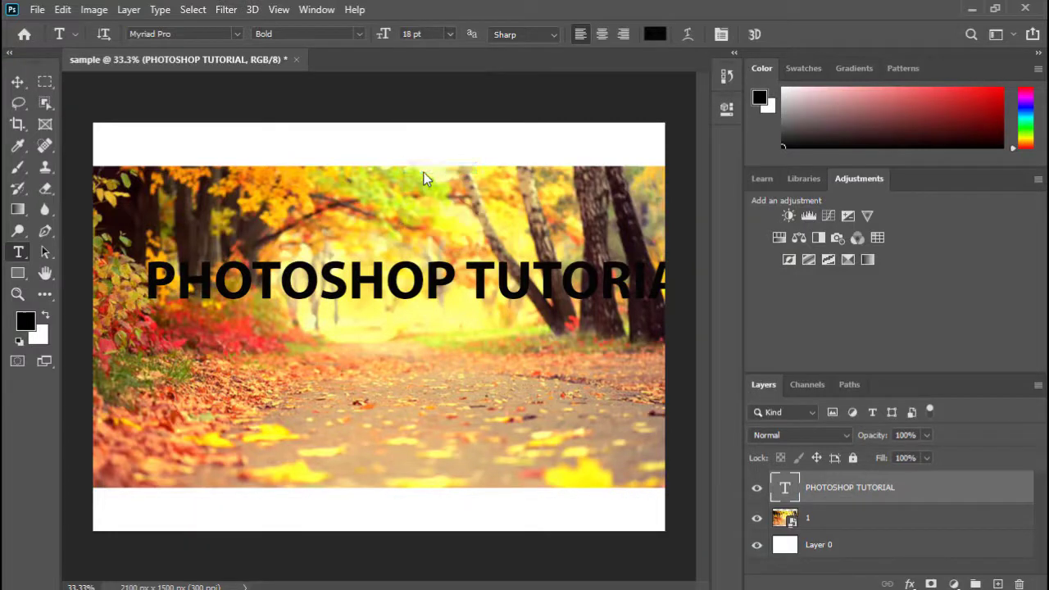
pyautogui.click(18, 82)
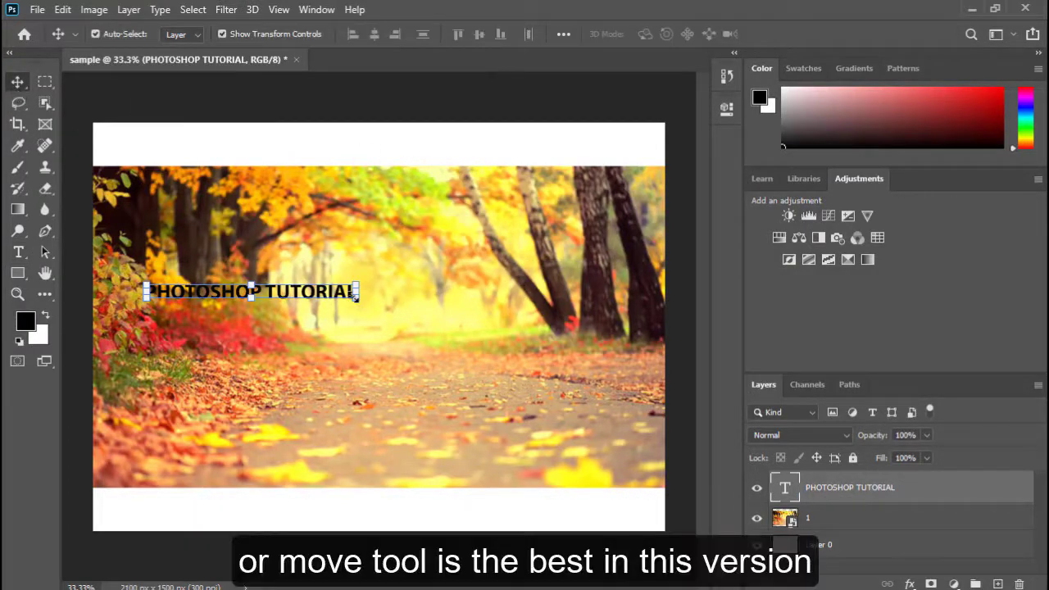
# Scale the title to about 214% and move it down over the leaf-covered path.
pyautogui.moveTo(347, 301); pyautogui.dragTo(597, 327)
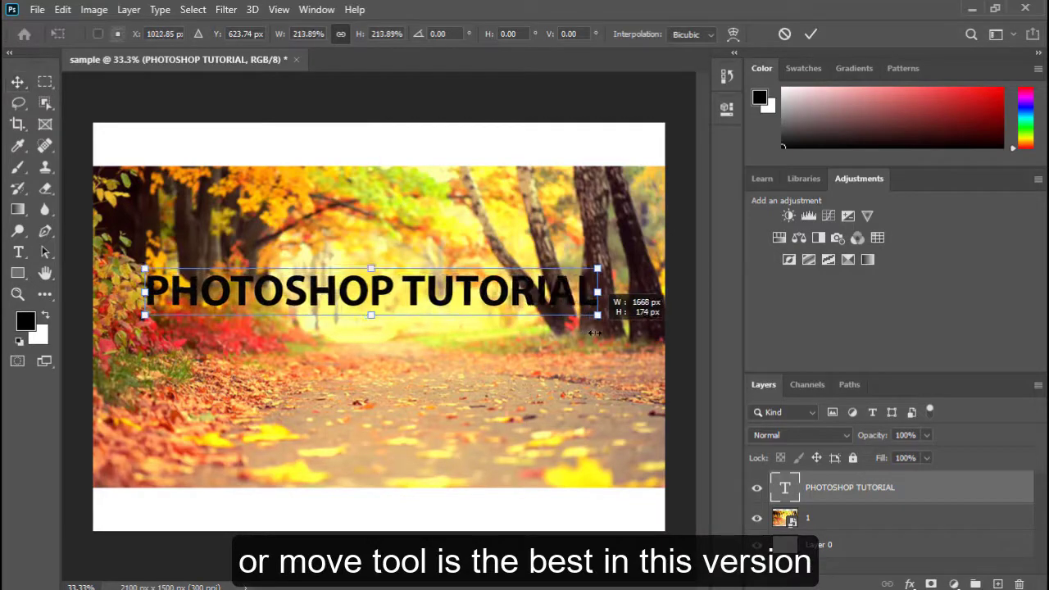
pyautogui.moveTo(482, 342); pyautogui.dragTo(484, 432)
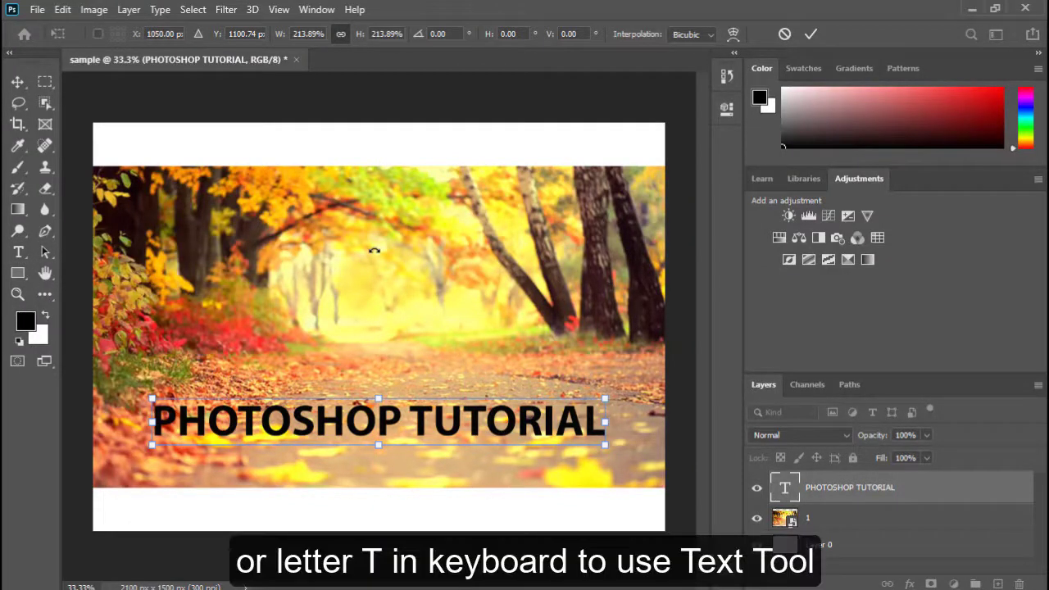
pyautogui.click(812, 36)
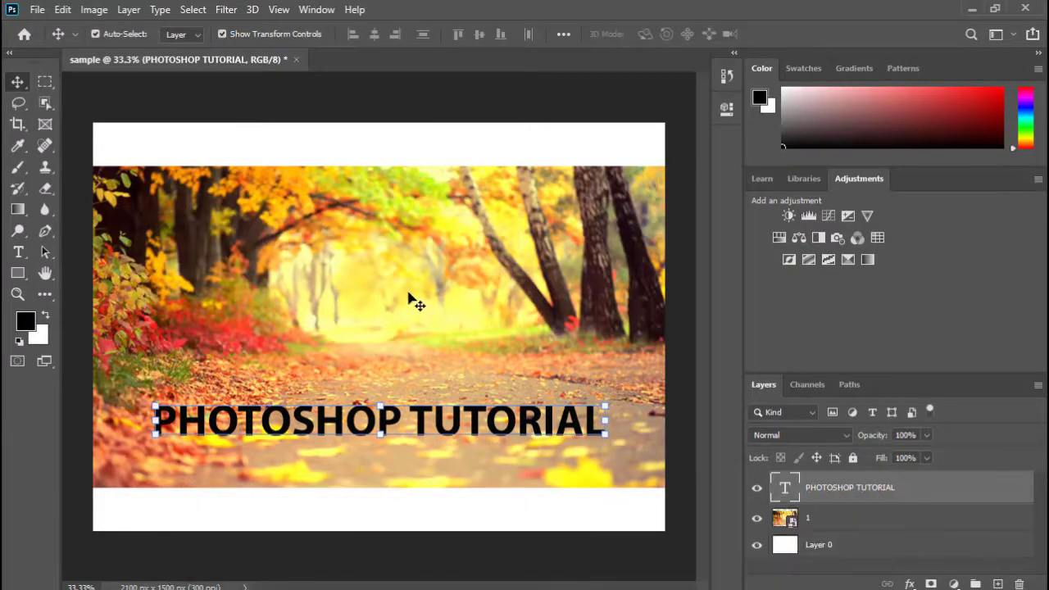
pyautogui.press('t')
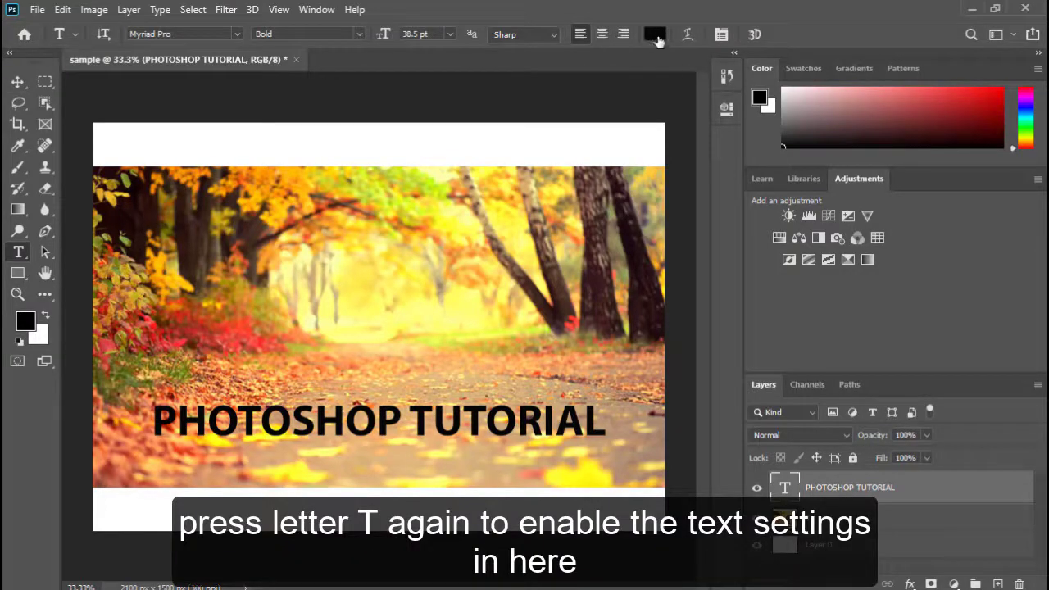
# Make the PHOTOSHOP TUTORIAL text blue (192dec), trying red first.
pyautogui.click(655, 35)
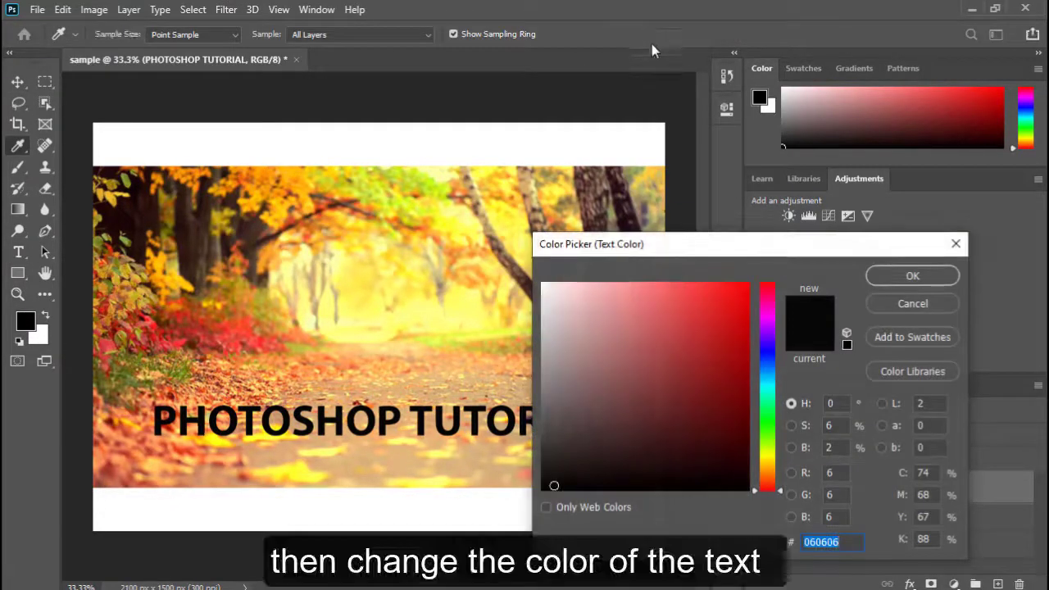
pyautogui.click(727, 299)
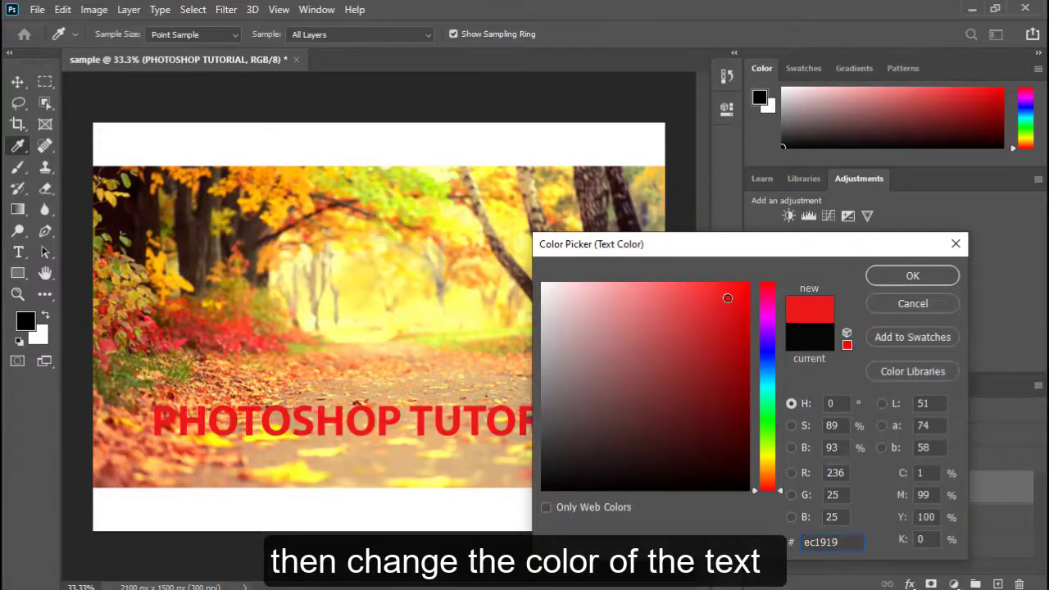
pyautogui.click(766, 355)
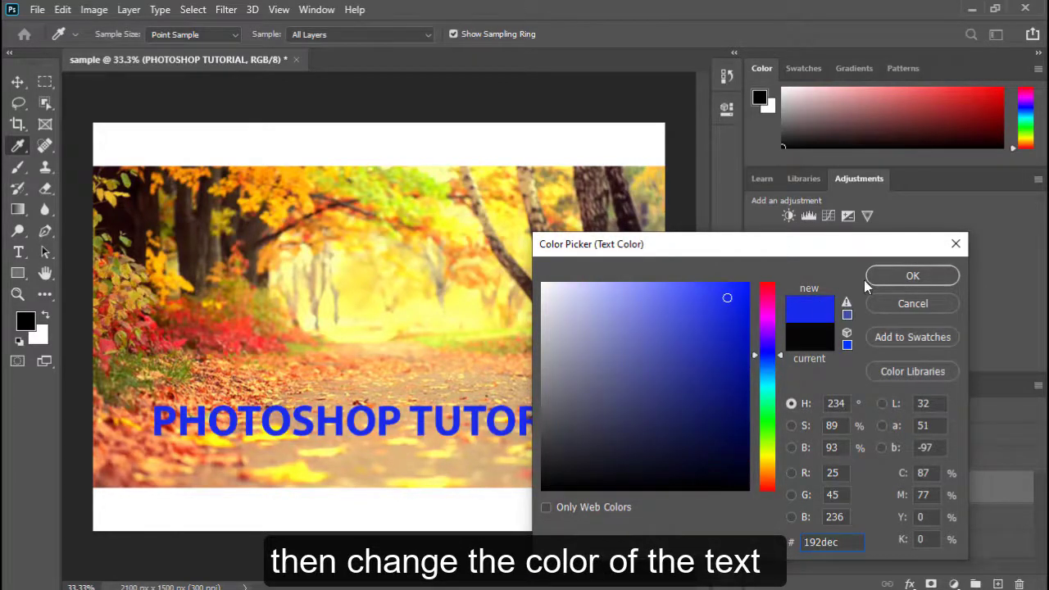
pyautogui.click(912, 277)
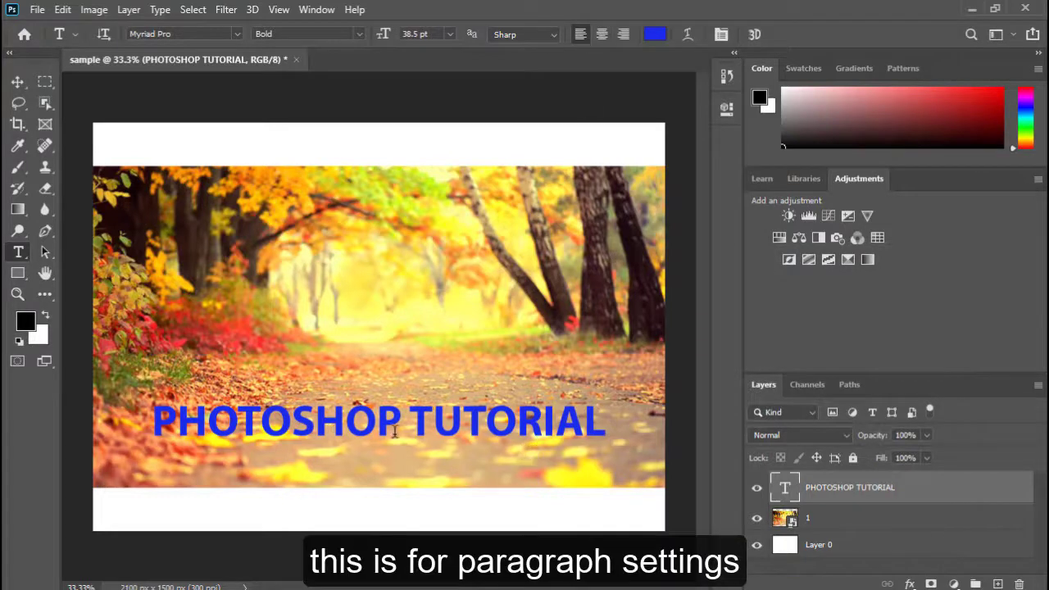
# Keep the title left-aligned after trying centre and right alignment.
pyautogui.click(603, 34)
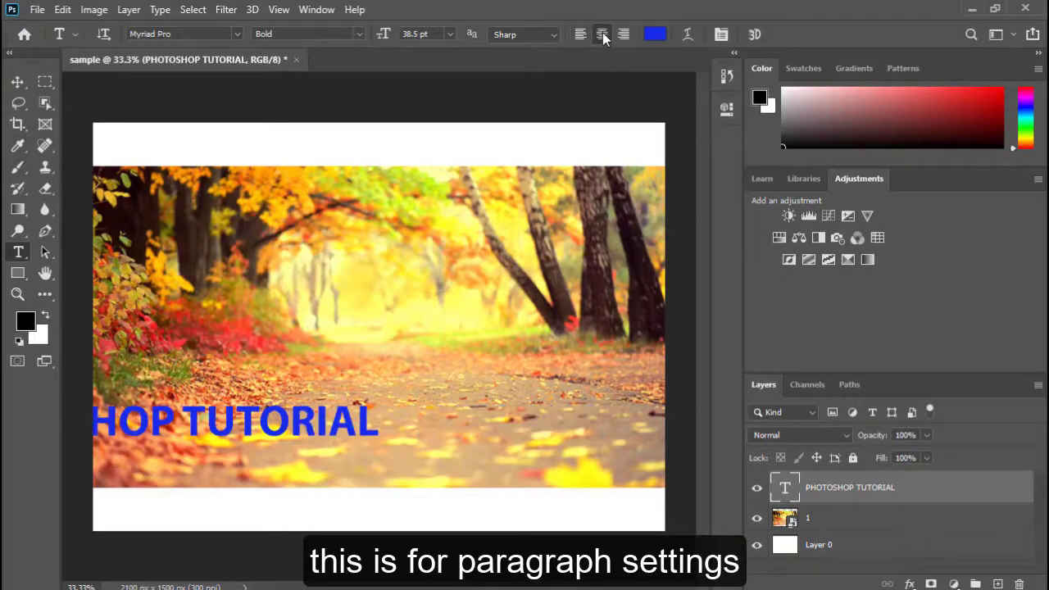
pyautogui.click(623, 34)
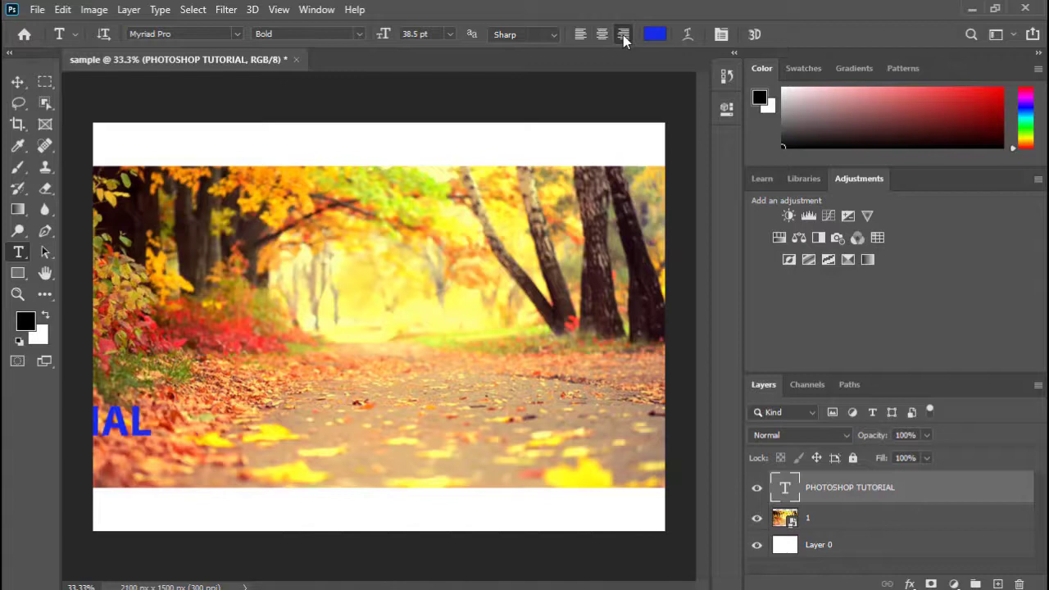
pyautogui.click(582, 35)
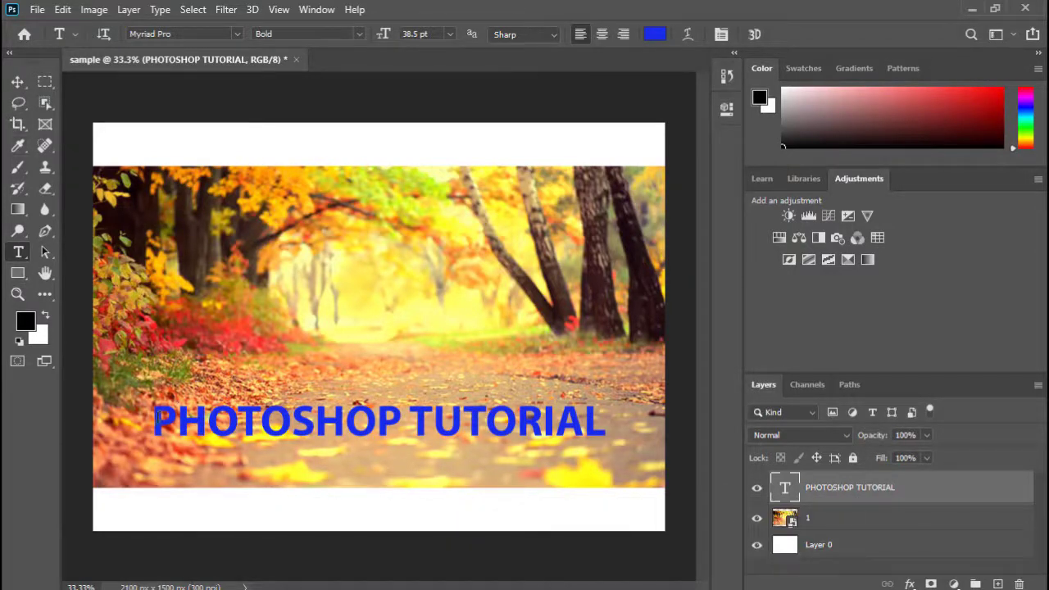
# Leave text editing without changes and nudge the title slightly higher.
pyautogui.click(157, 416)
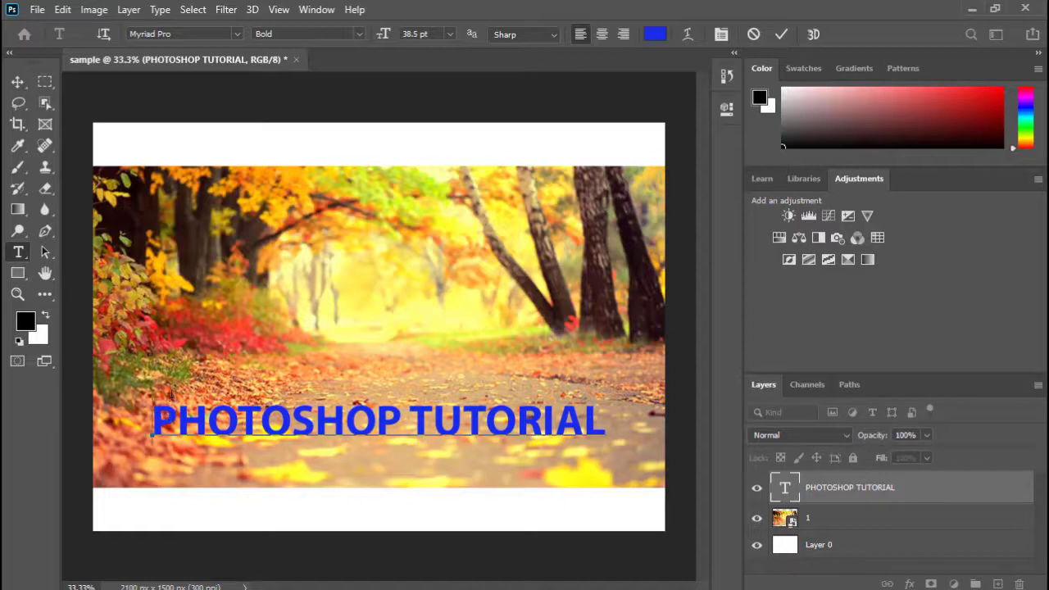
pyautogui.click(753, 35)
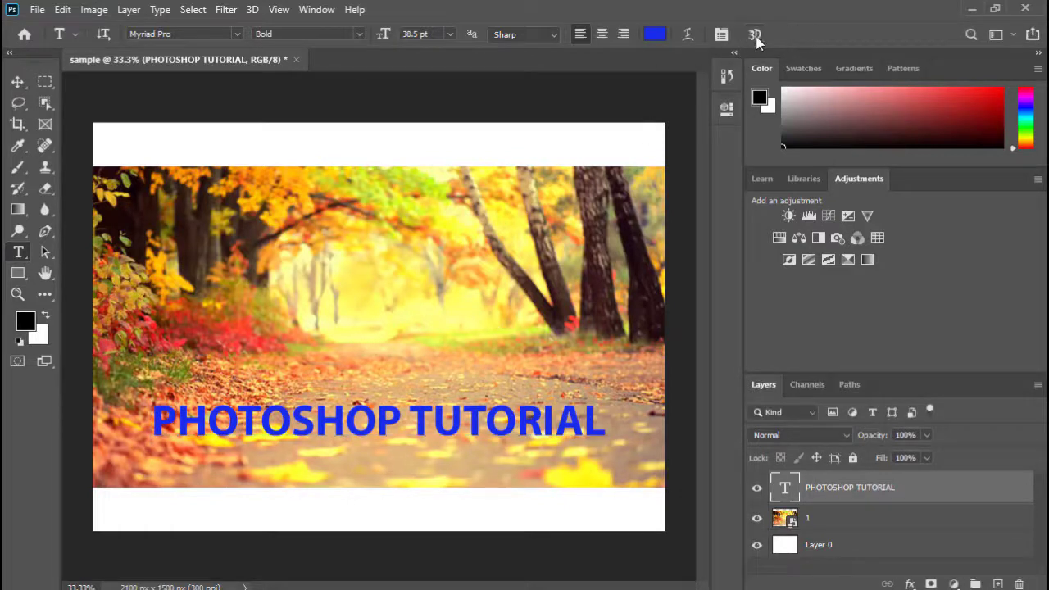
pyautogui.click(17, 82)
pyautogui.moveTo(410, 424)
pyautogui.mouseDown()
pyautogui.moveTo(409, 371)
pyautogui.moveTo(408, 415)
pyautogui.mouseUp()
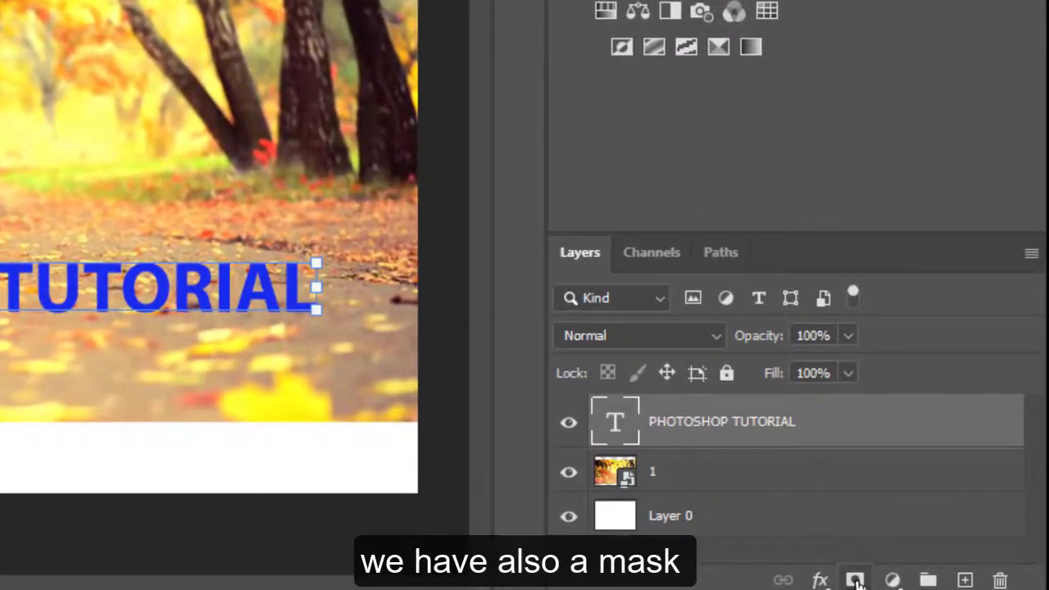
# Add a white layer mask to the title layer and ready the Brush with its size outline.
pyautogui.click(854, 579)
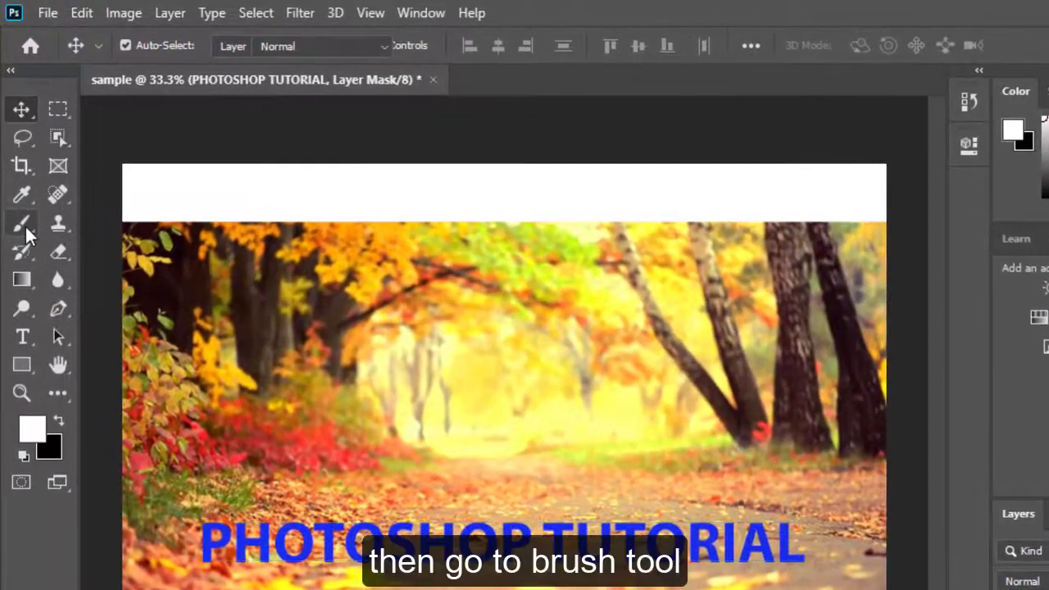
pyautogui.click(24, 230)
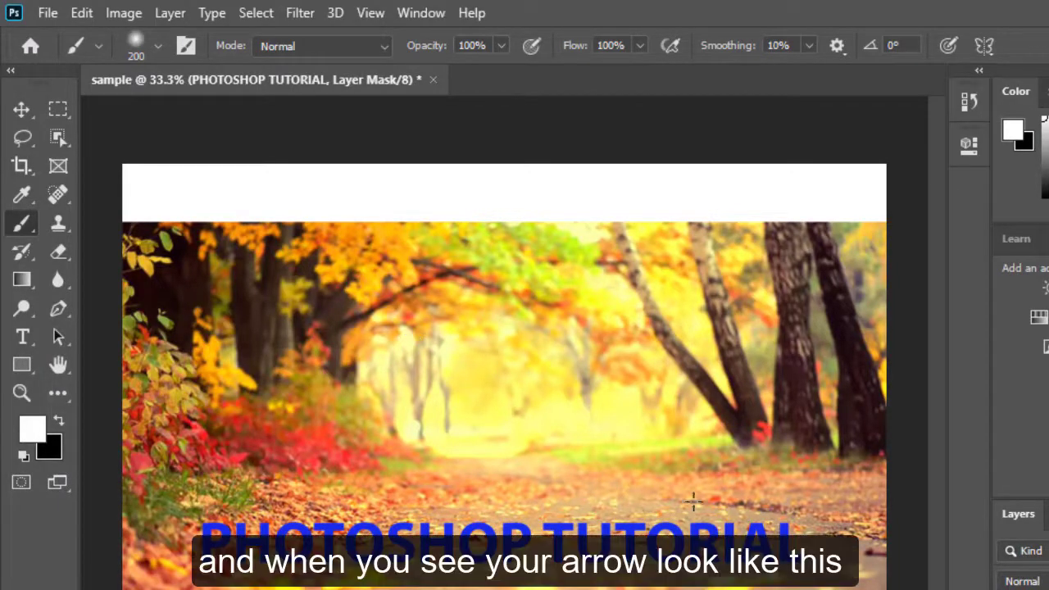
pyautogui.press('capslock')
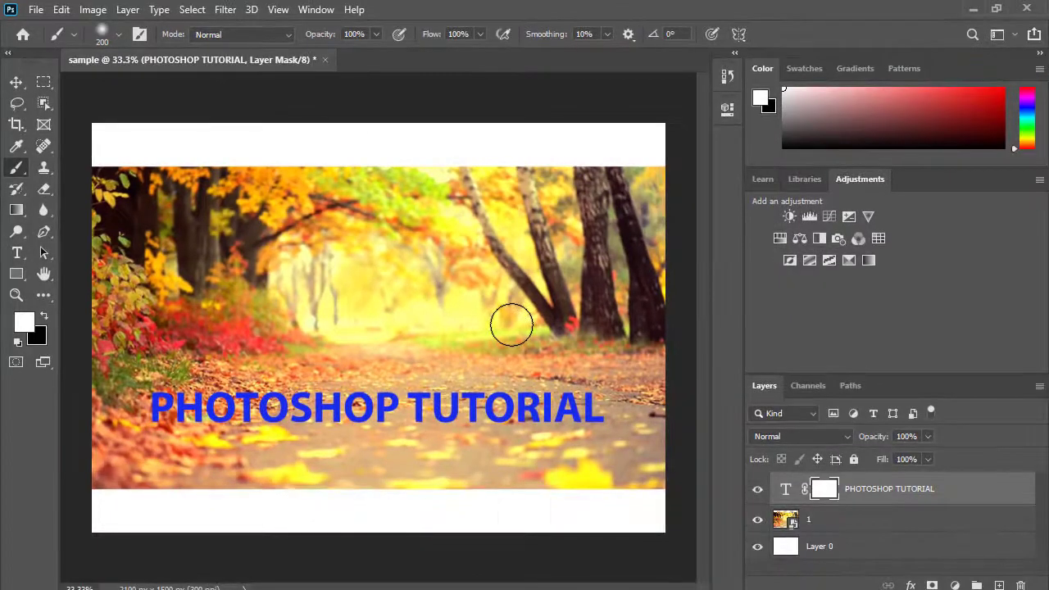
pyautogui.press('x')
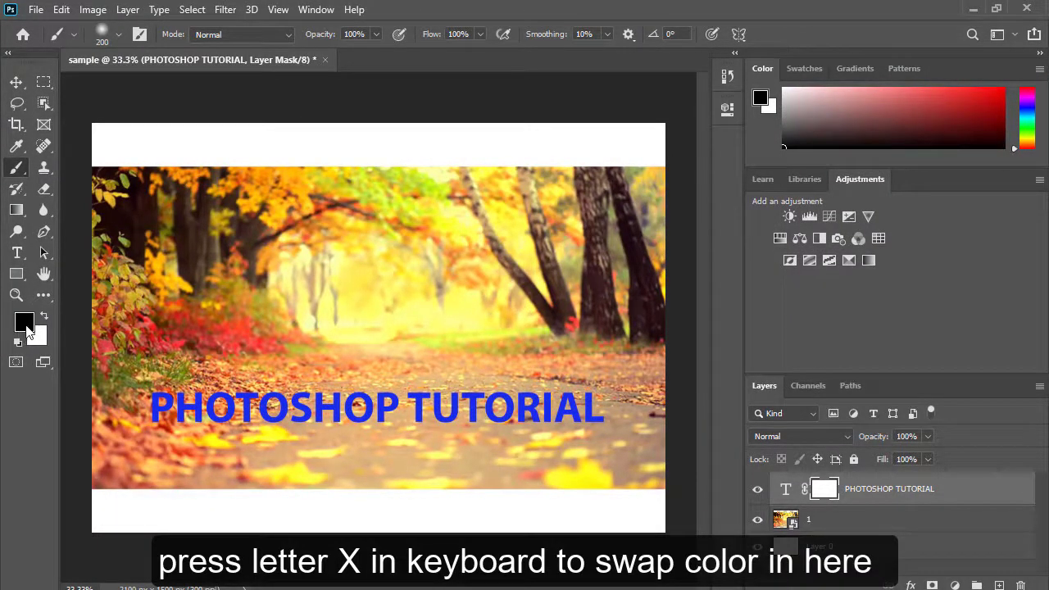
pyautogui.press('x')
pyautogui.press('x')
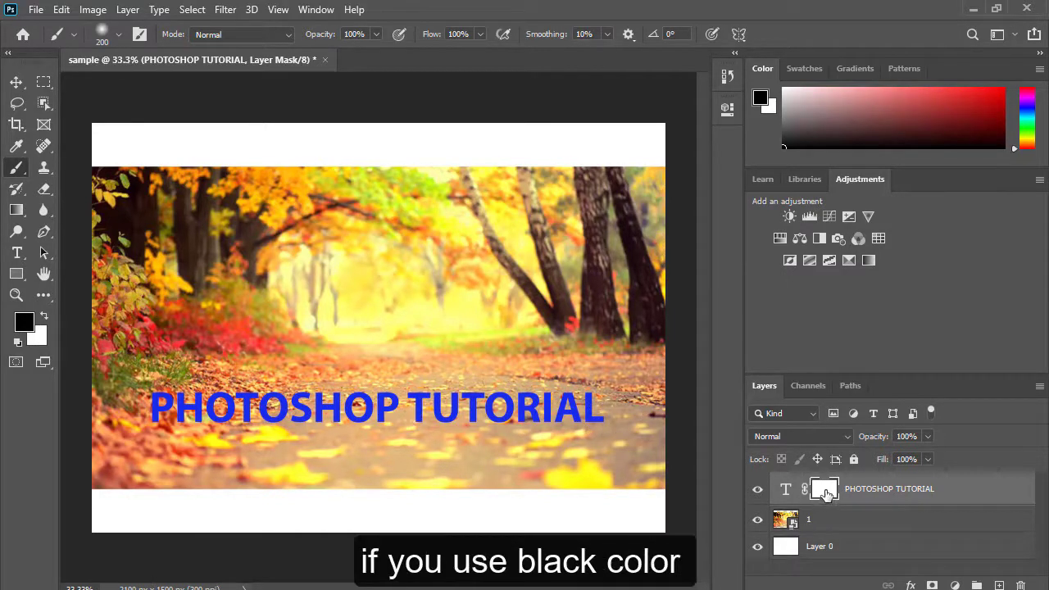
pyautogui.moveTo(609, 412)
pyautogui.mouseDown()
pyautogui.moveTo(529, 402)
pyautogui.moveTo(458, 406)
pyautogui.moveTo(591, 405)
pyautogui.moveTo(419, 420)
pyautogui.moveTo(397, 407)
pyautogui.moveTo(628, 403)
pyautogui.mouseUp()
pyautogui.press('x')
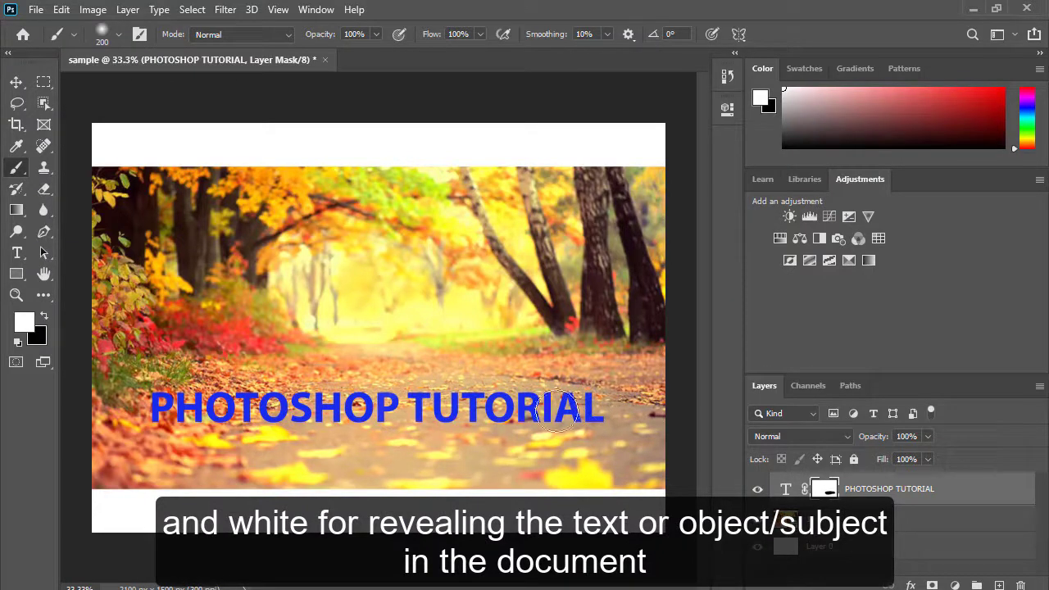
pyautogui.press('x')
pyautogui.moveTo(155, 403); pyautogui.dragTo(236, 404)
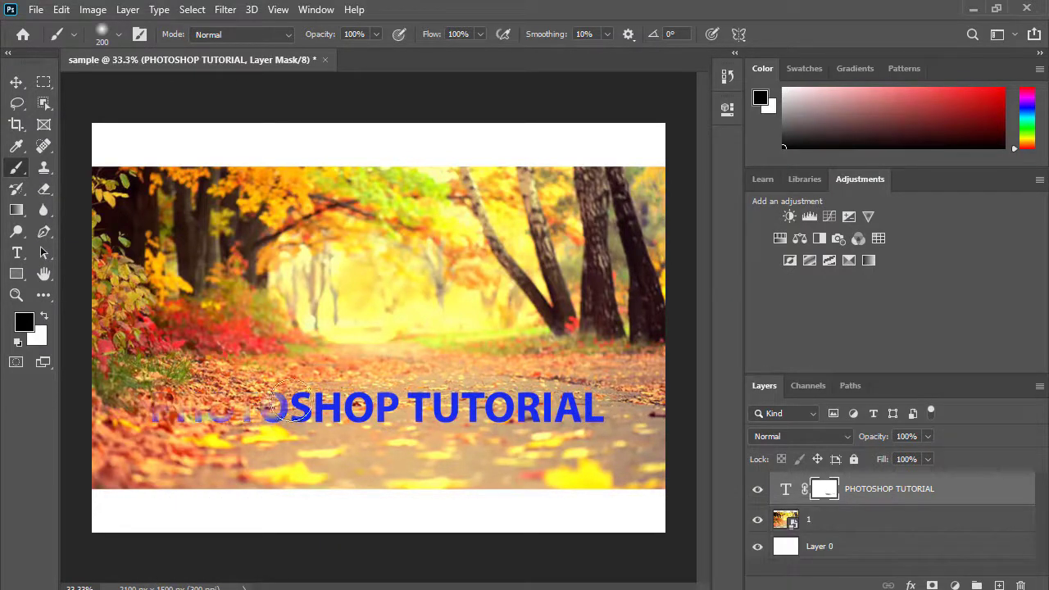
pyautogui.moveTo(321, 406); pyautogui.dragTo(362, 410)
pyautogui.press('x')
pyautogui.moveTo(293, 401); pyautogui.dragTo(125, 406)
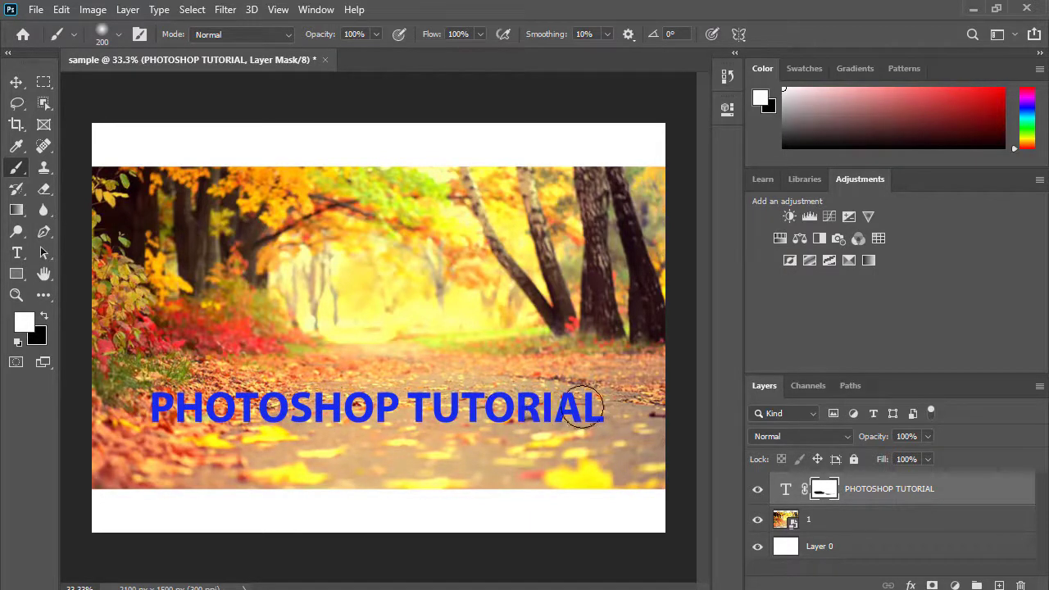
pyautogui.press('x')
pyautogui.moveTo(585, 410)
pyautogui.mouseDown()
pyautogui.moveTo(459, 410)
pyautogui.moveTo(632, 402)
pyautogui.mouseUp()
pyautogui.press('x')
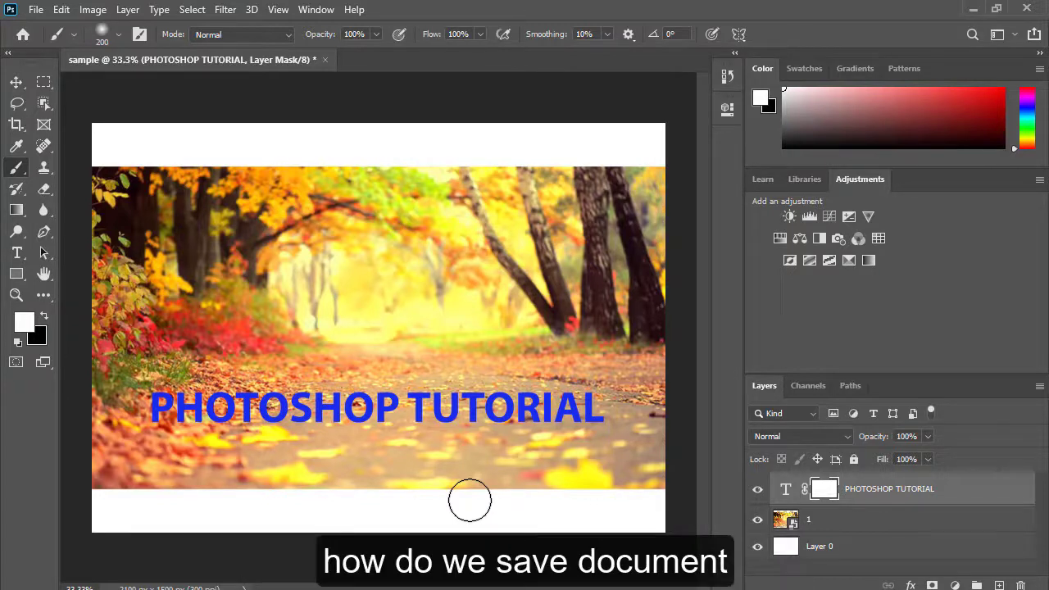
# Save sample.psd with maximum compatibility in Documents > 2021 > Photoshop Tutorial on my Youtube.
pyautogui.hotkey('ctrl', 's')
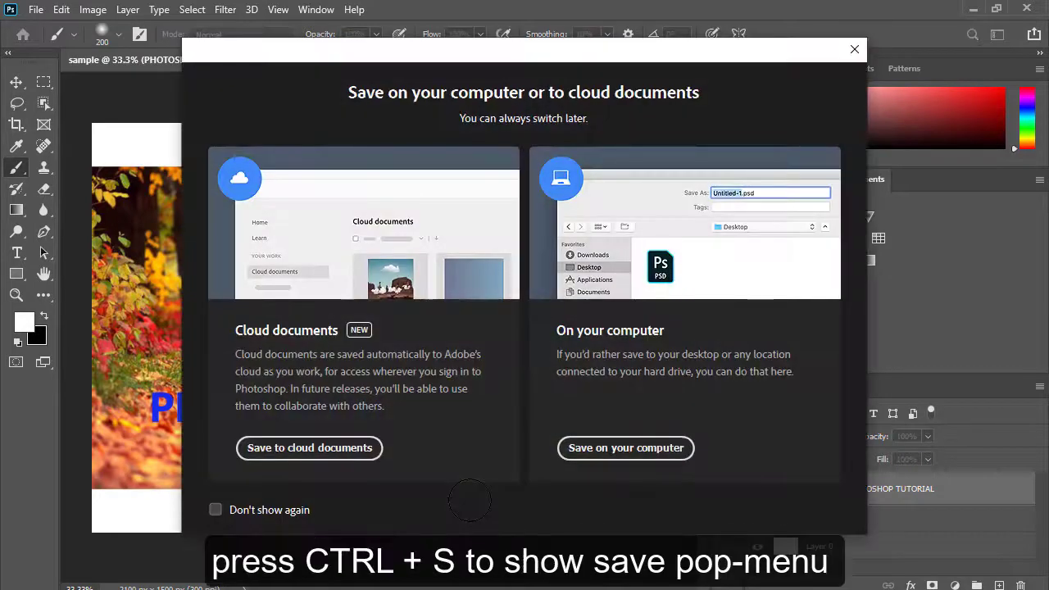
pyautogui.click(663, 456)
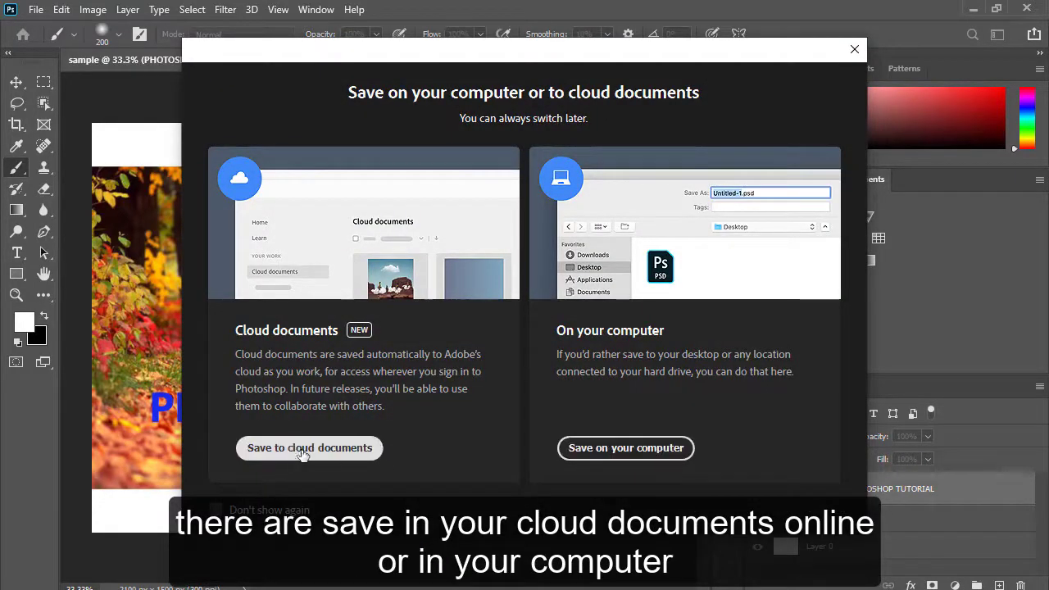
pyautogui.click(640, 457)
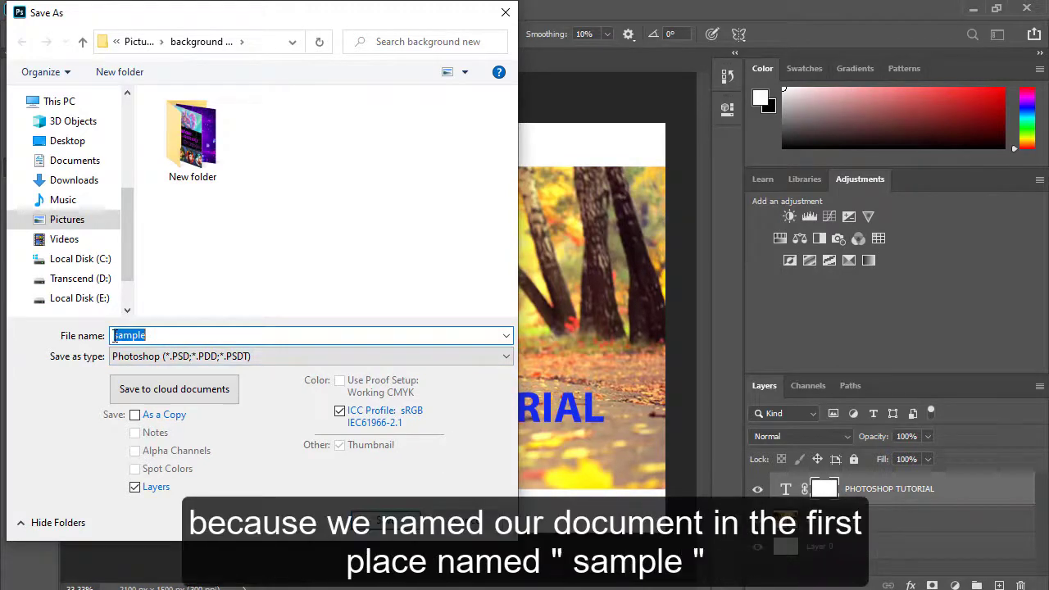
pyautogui.click(86, 165)
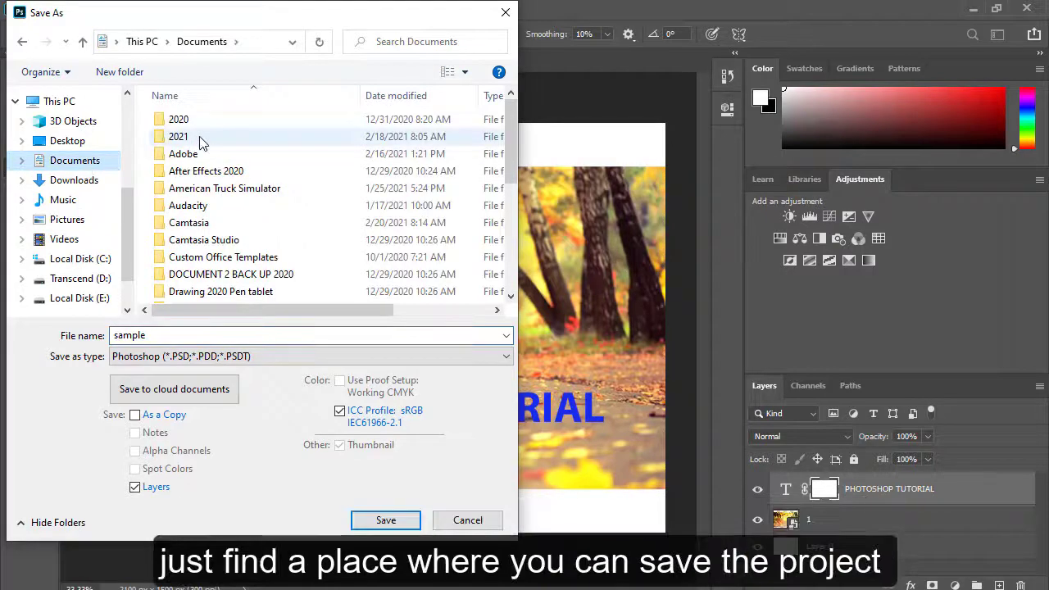
pyautogui.doubleClick(201, 137)
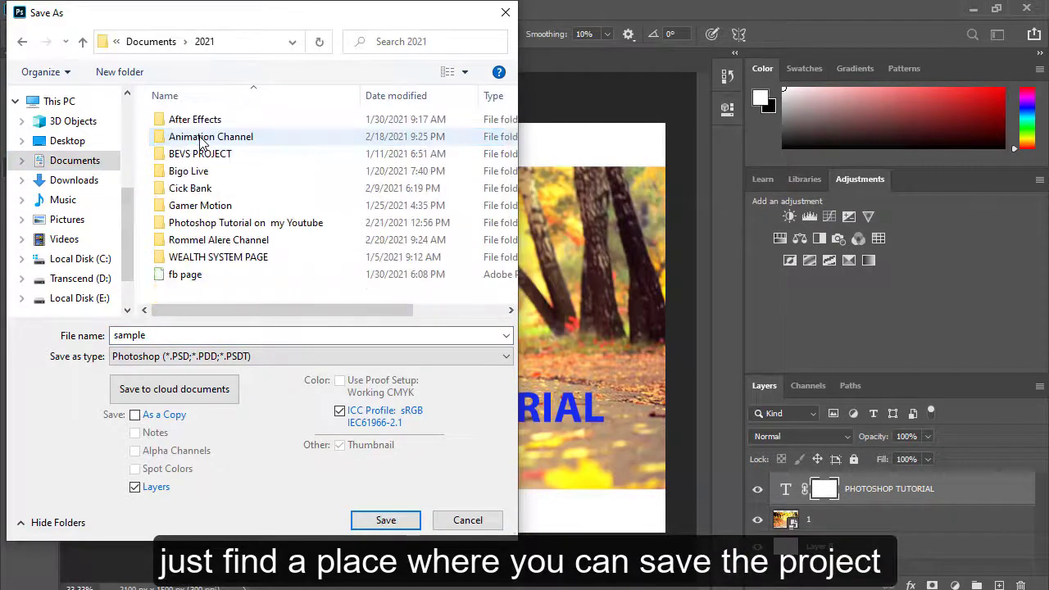
pyautogui.doubleClick(273, 231)
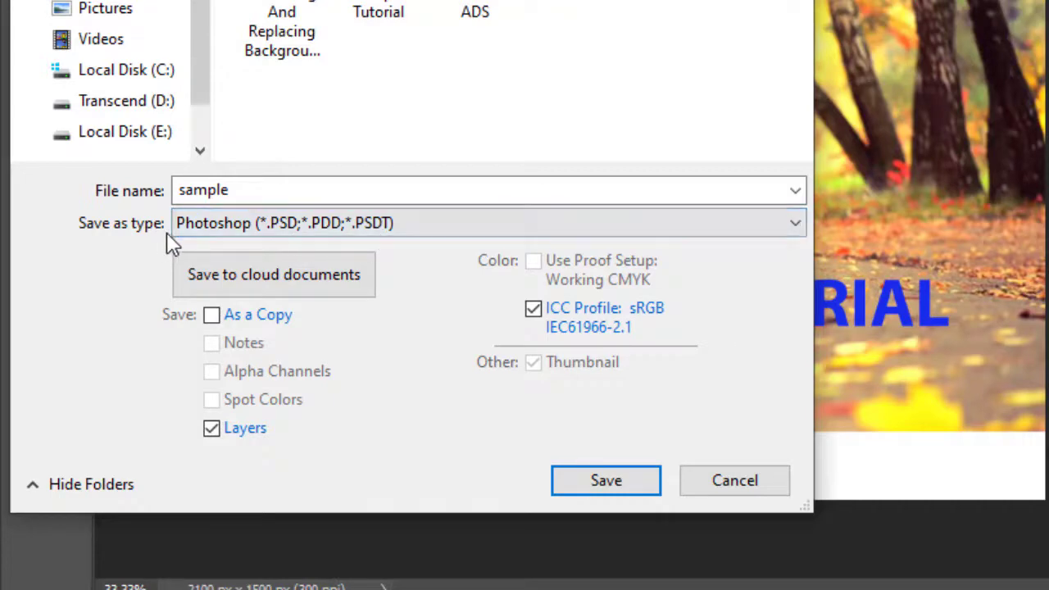
pyautogui.click(738, 233)
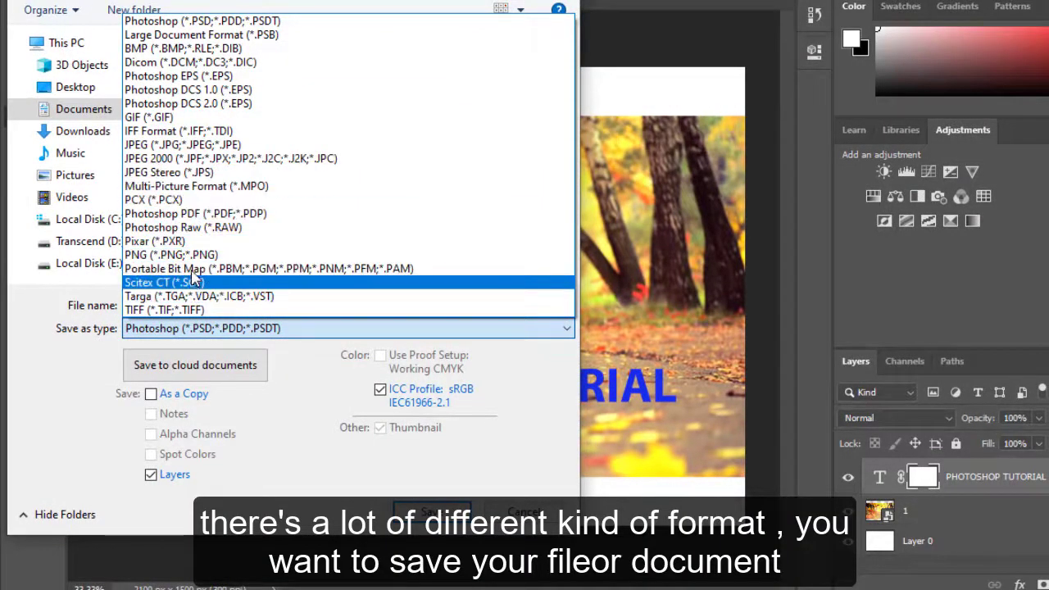
pyautogui.click(188, 330)
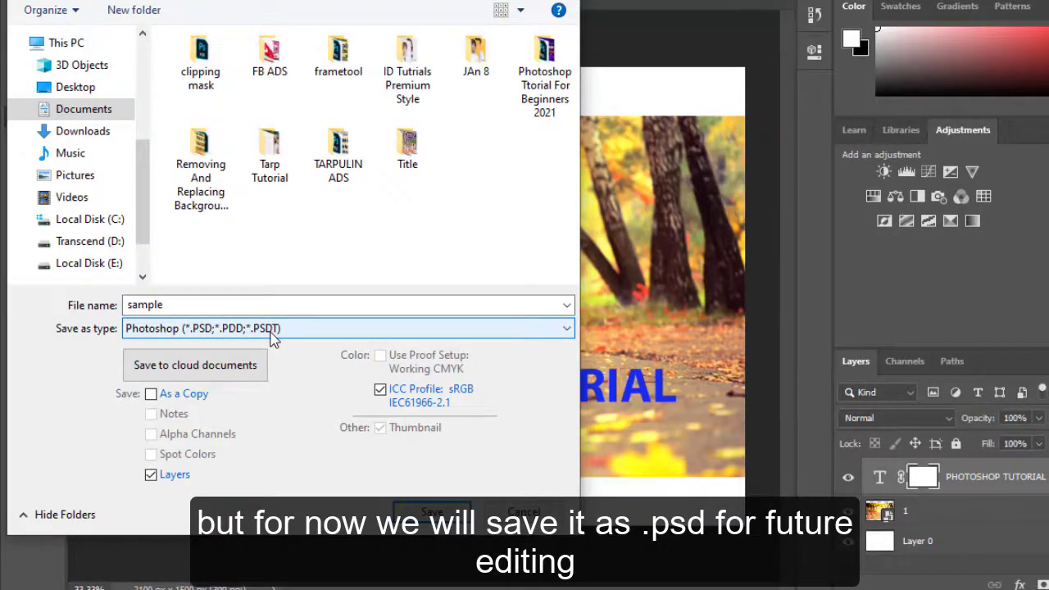
pyautogui.click(438, 516)
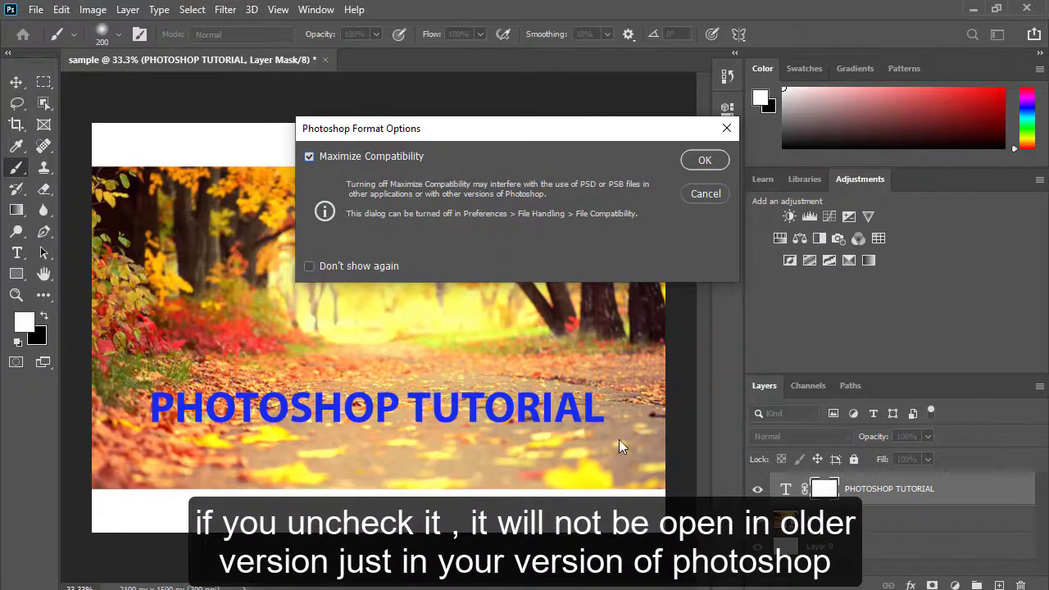
pyautogui.click(708, 166)
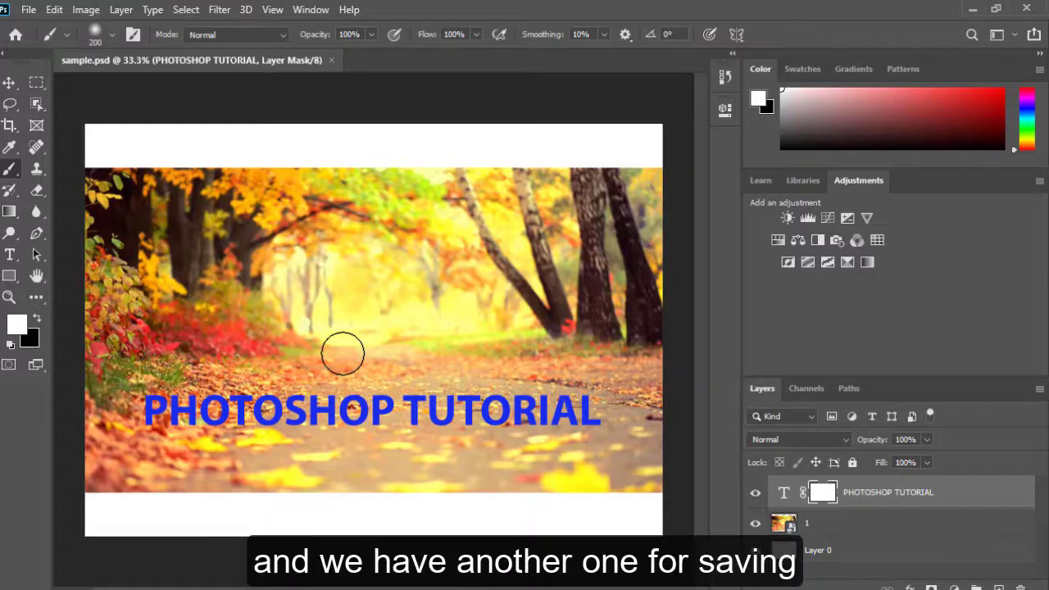
# Save a copy as the JPEG 'sample' with quality raised to 12 (Maximum).
pyautogui.hotkey('ctrl', 'shift', 's')
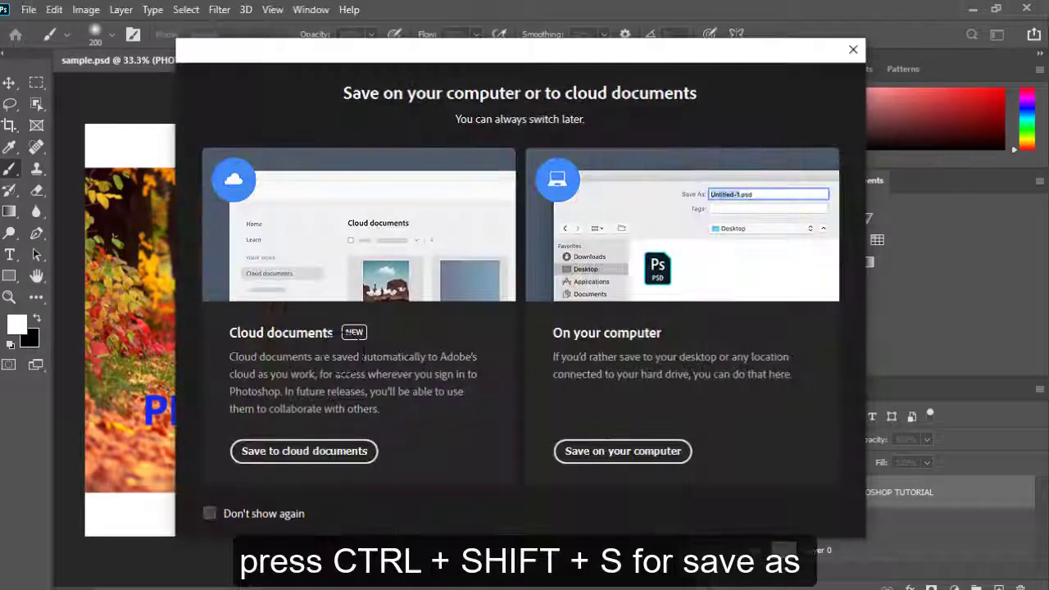
pyautogui.click(627, 457)
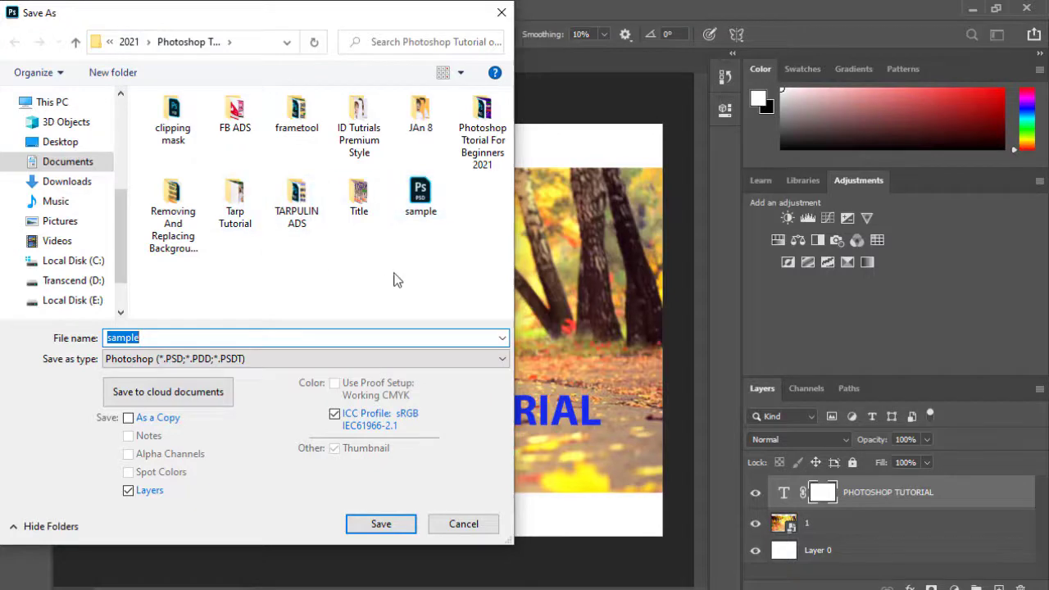
pyautogui.moveTo(421, 199)
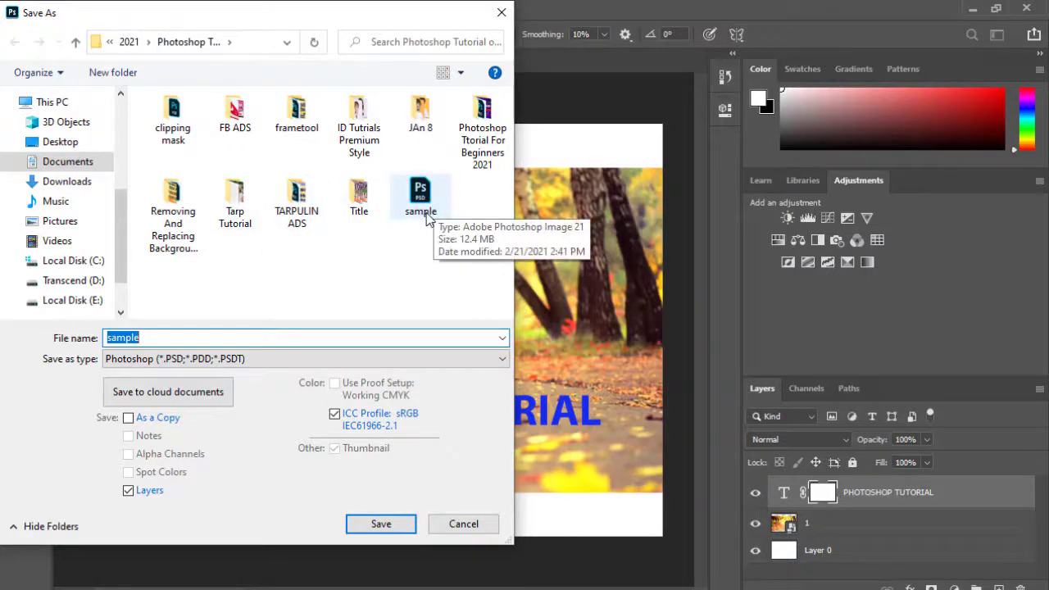
pyautogui.click(390, 362)
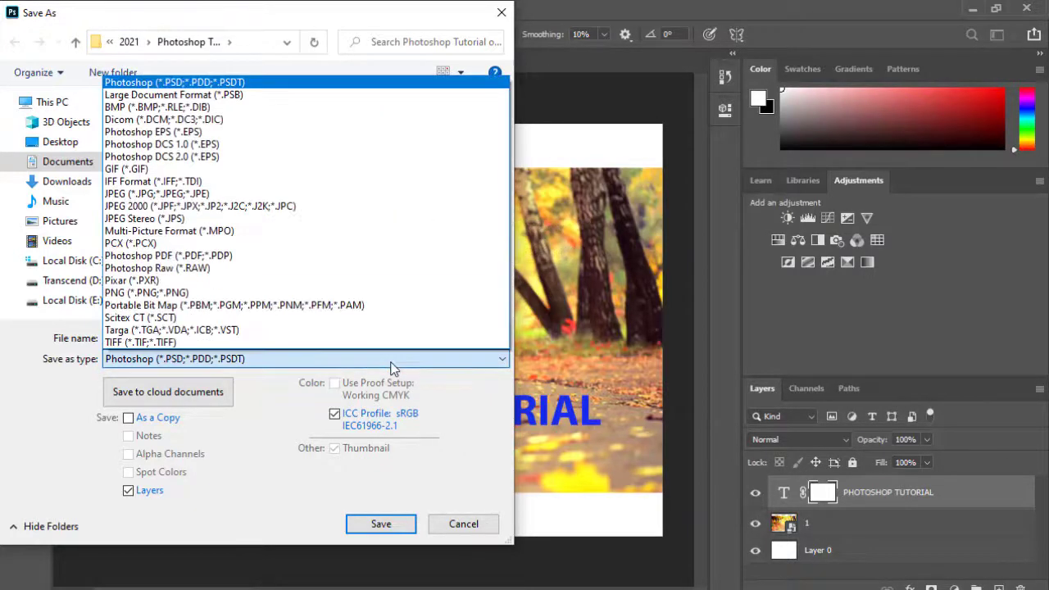
pyautogui.click(164, 197)
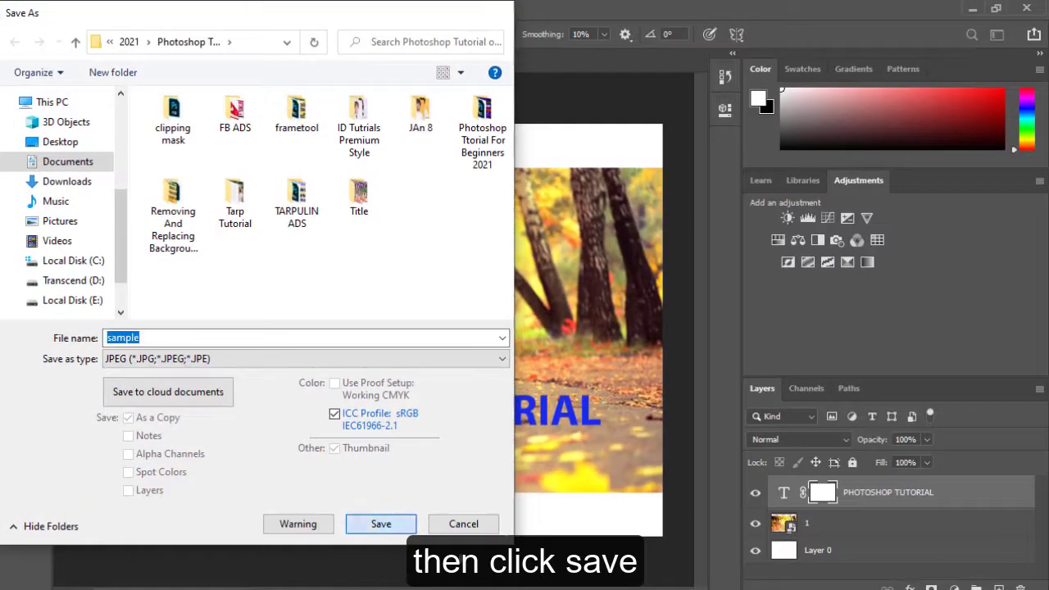
pyautogui.click(382, 522)
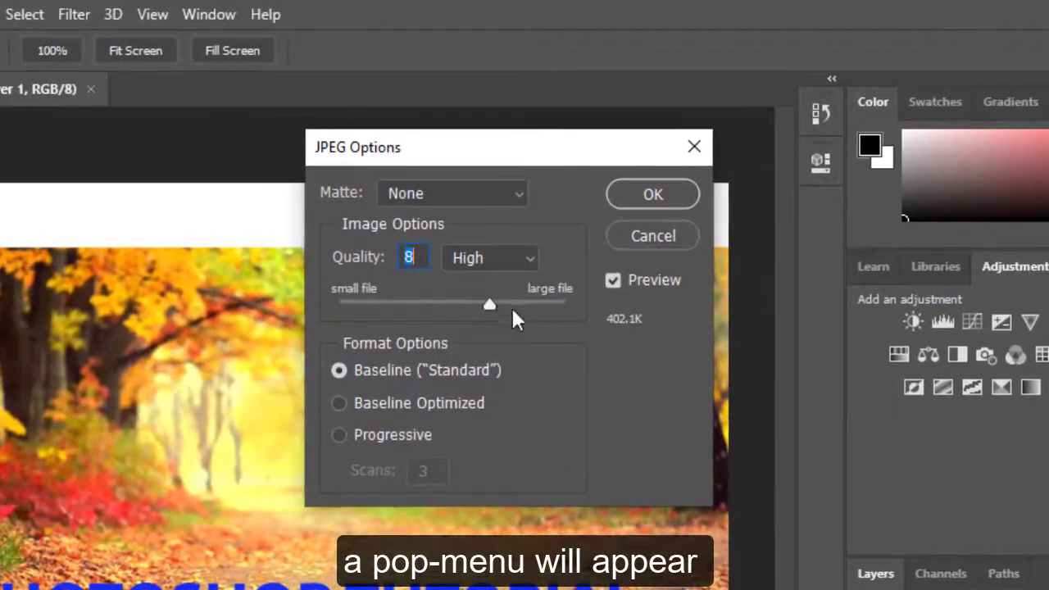
pyautogui.moveTo(492, 310); pyautogui.dragTo(573, 304)
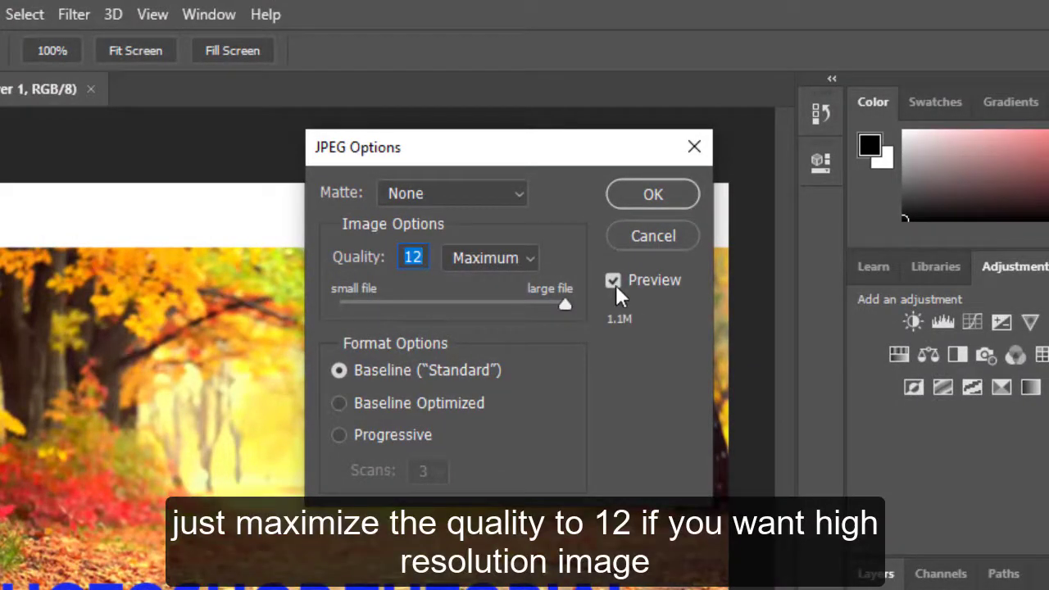
pyautogui.click(672, 192)
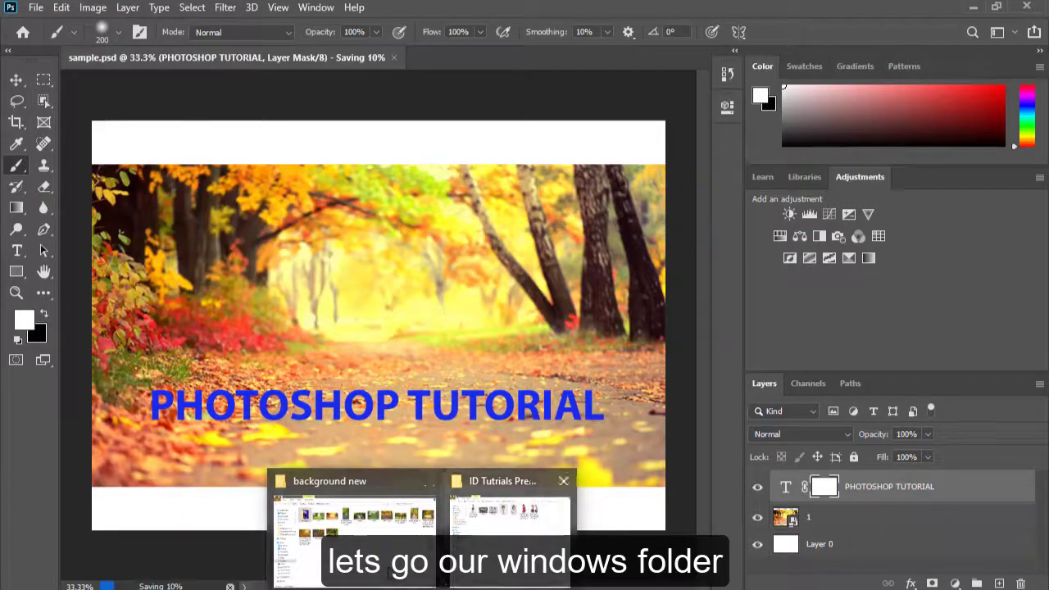
# Open sample.jpg in File Explorer from Documents > 2021 > Photoshop Tutorial on my Youtube.
pyautogui.click(354, 524)
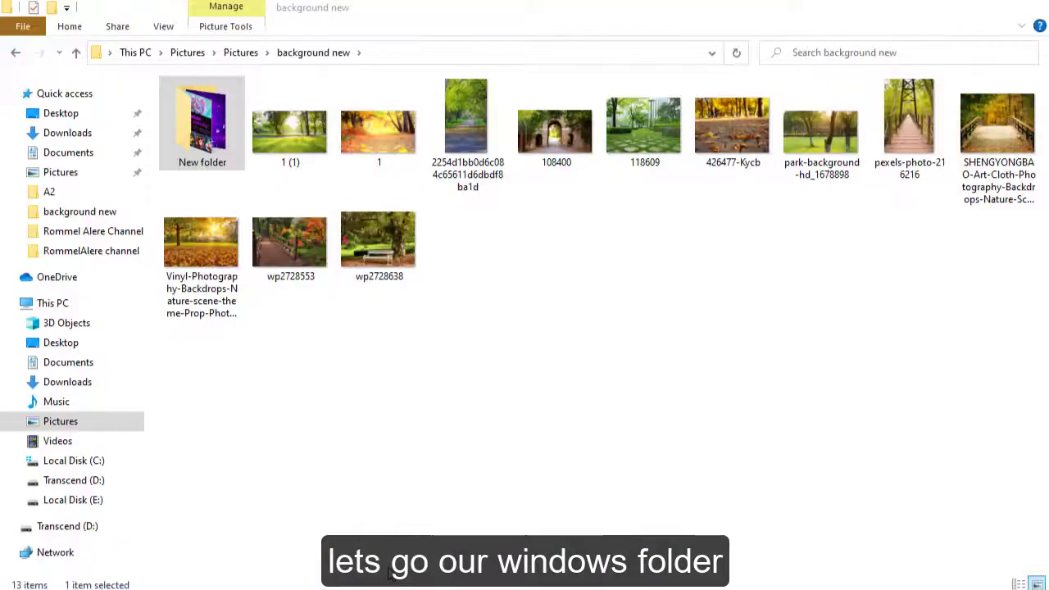
pyautogui.click(92, 154)
pyautogui.doubleClick(296, 123)
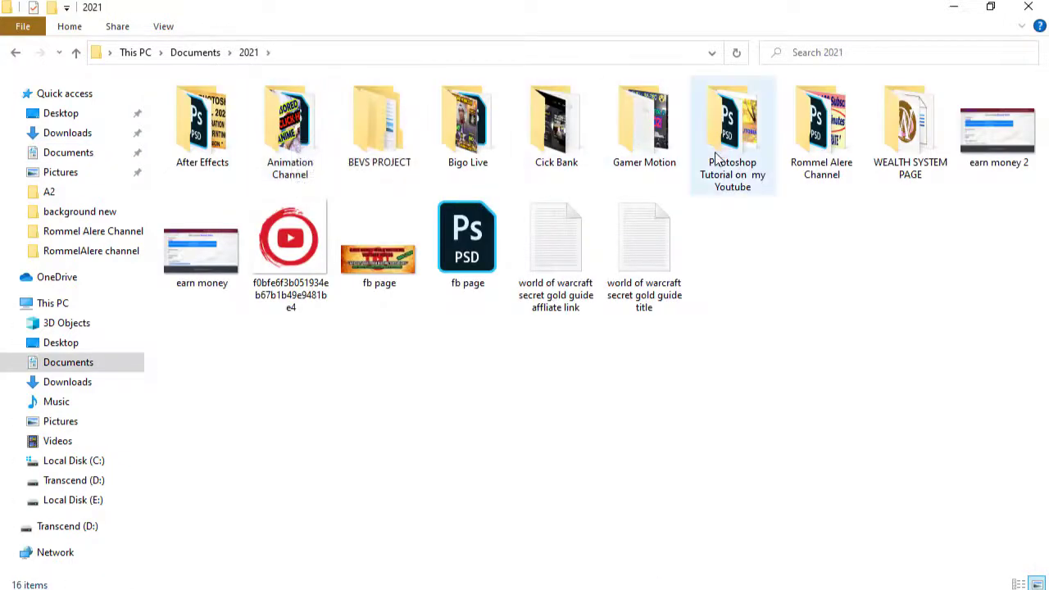
pyautogui.doubleClick(719, 156)
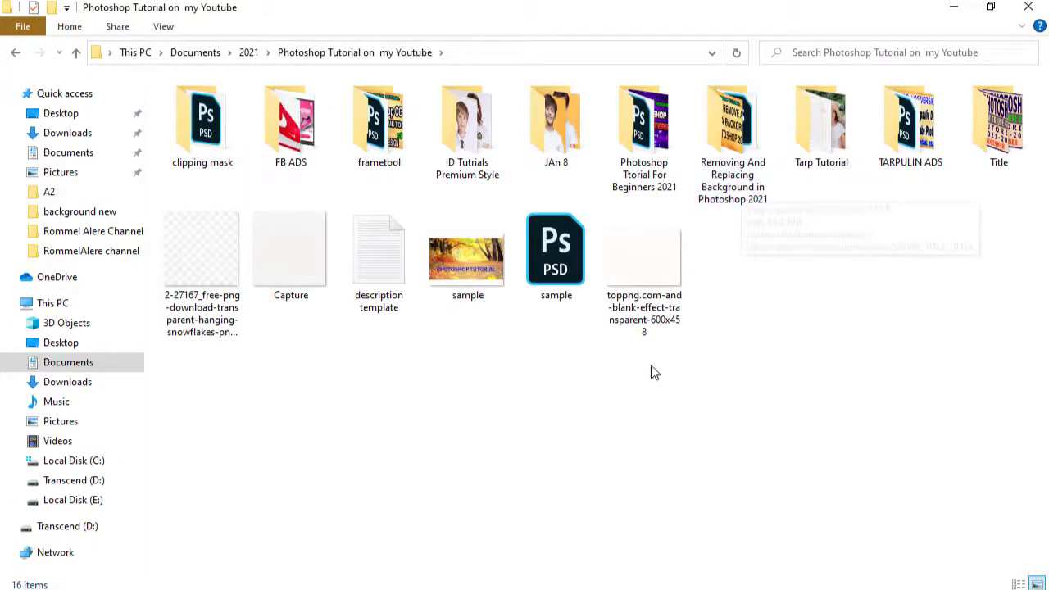
pyautogui.click(483, 285)
pyautogui.doubleClick(483, 285)
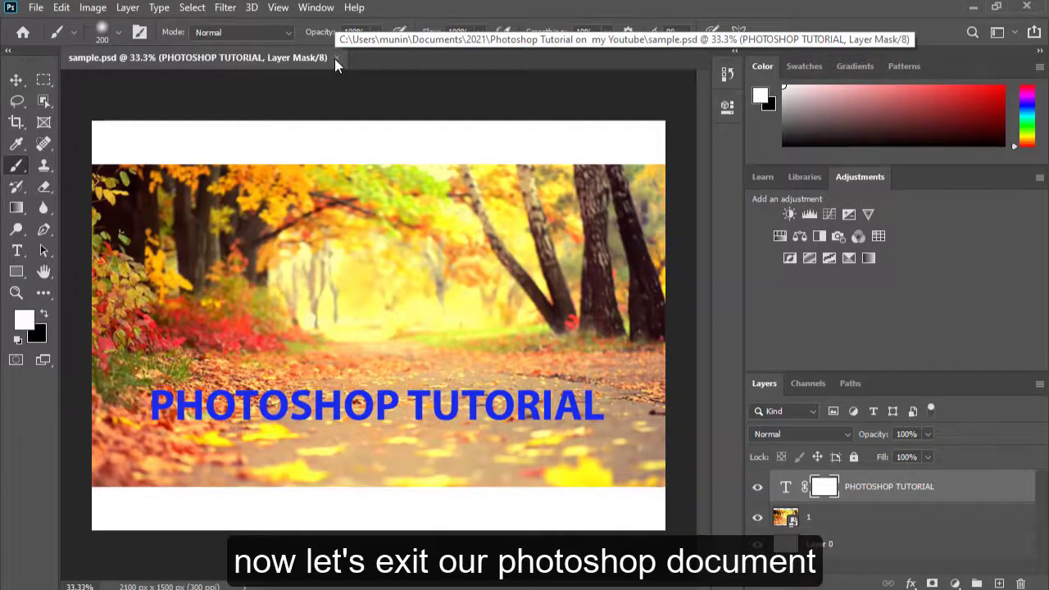
# Close the sample.psd tab and reopen it from the Home screen's recent files.
pyautogui.click(336, 58)
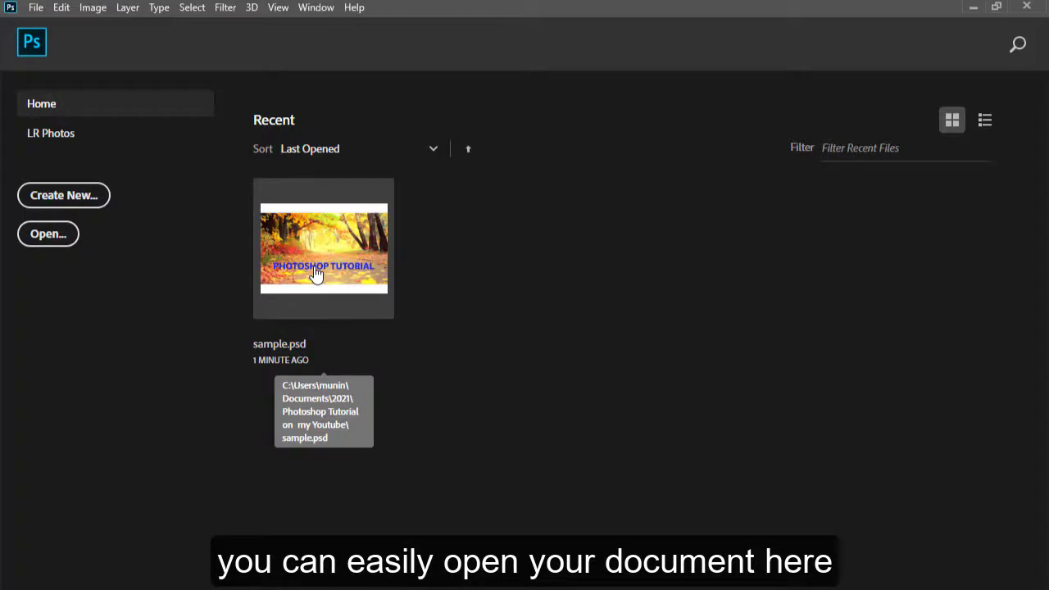
pyautogui.click(315, 274)
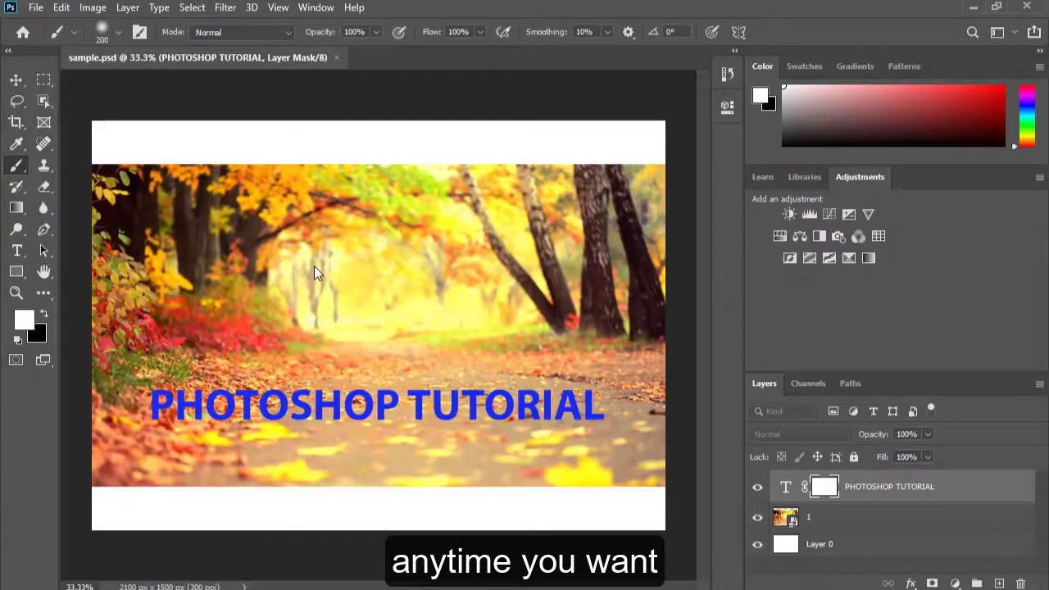